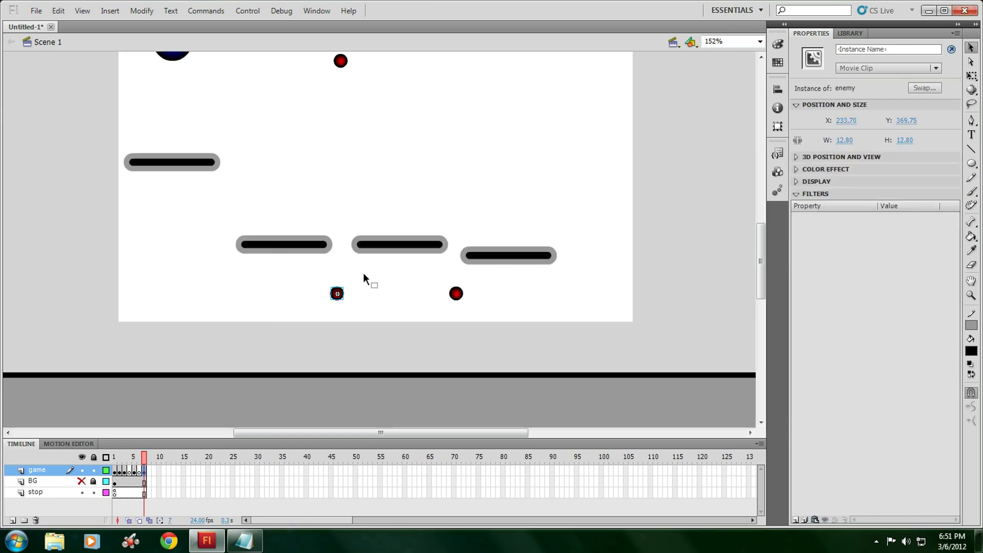
Inspect the ActionScript on the restart box and on an enemy red dot.
right_click(391, 401)
left_click(436, 429)
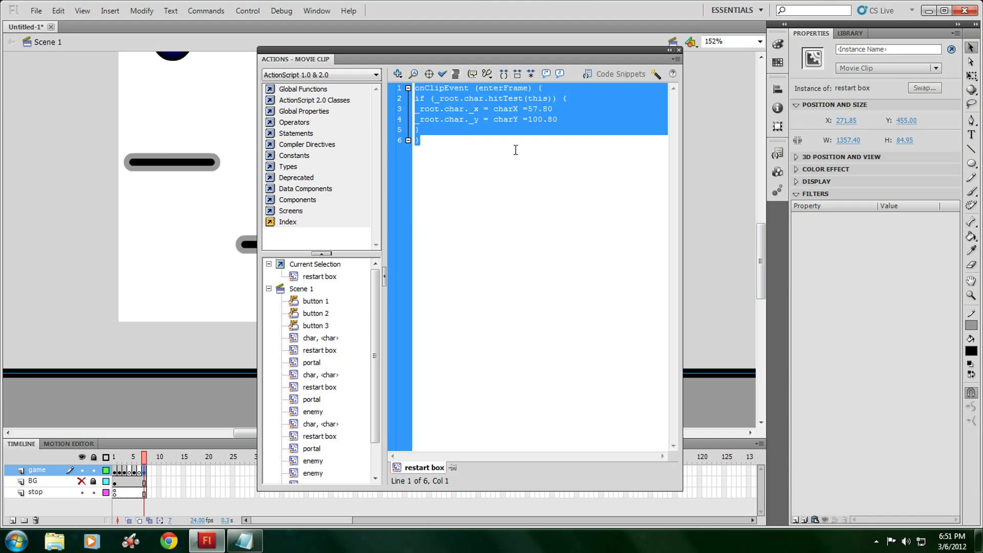
left_click(679, 51)
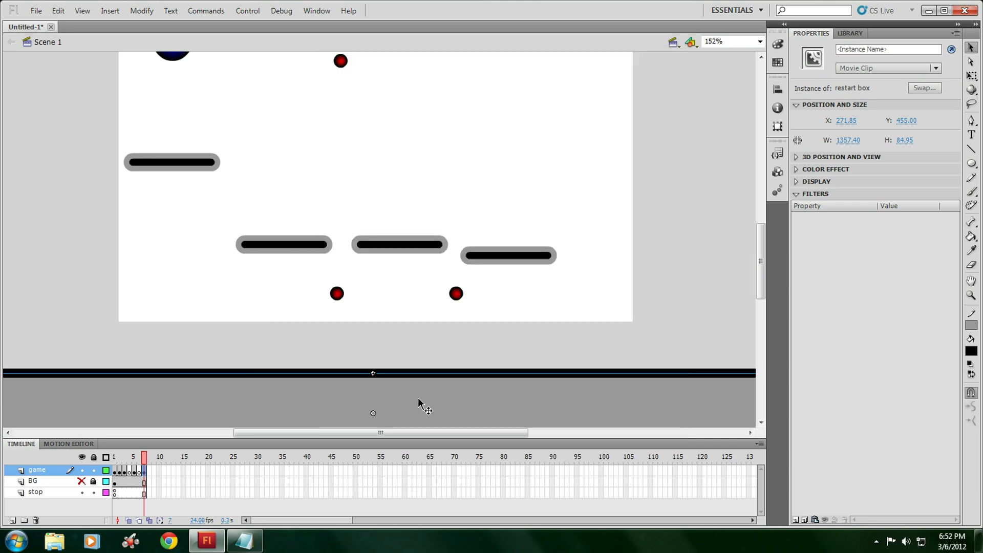
right_click(339, 293)
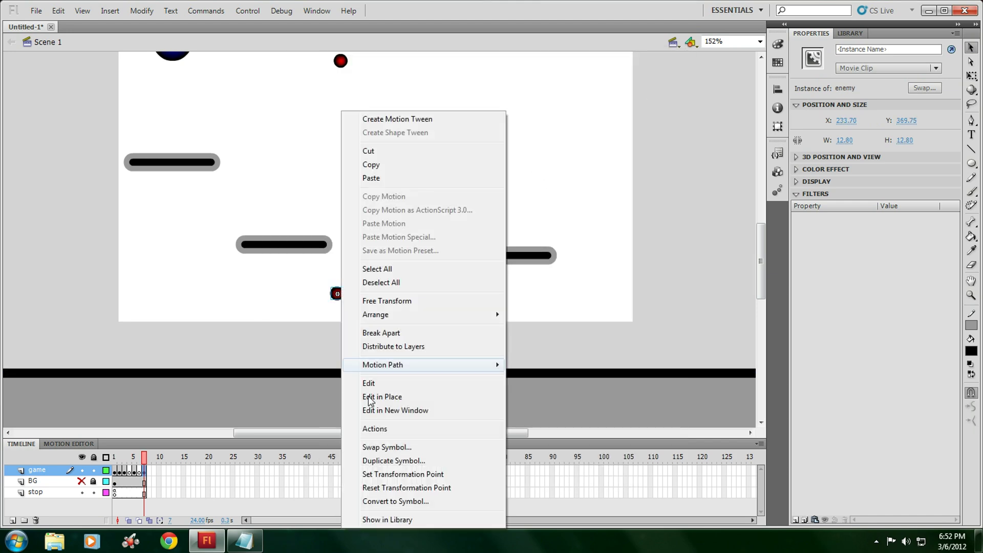
left_click(379, 428)
left_click(679, 50)
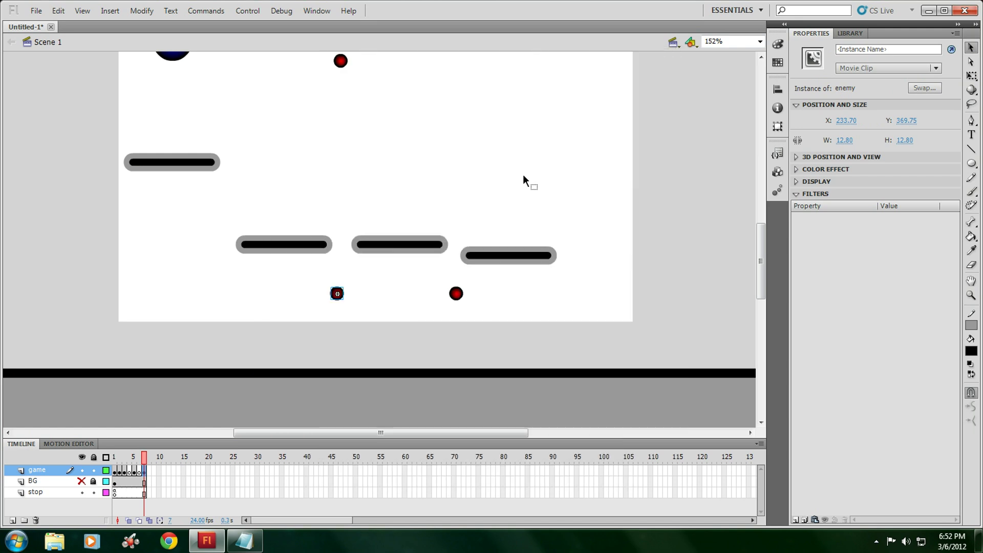
scroll(439, 251, "up", 3)
scroll(439, 287, "down", 1)
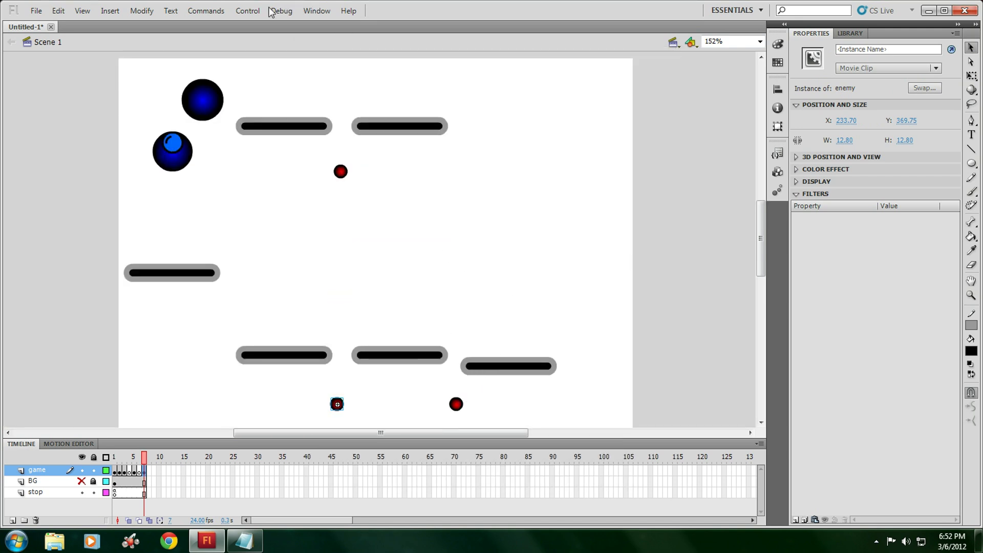
Test the game, steering the ball across the platforms with the arrow keys.
left_click(248, 10)
left_click(505, 161)
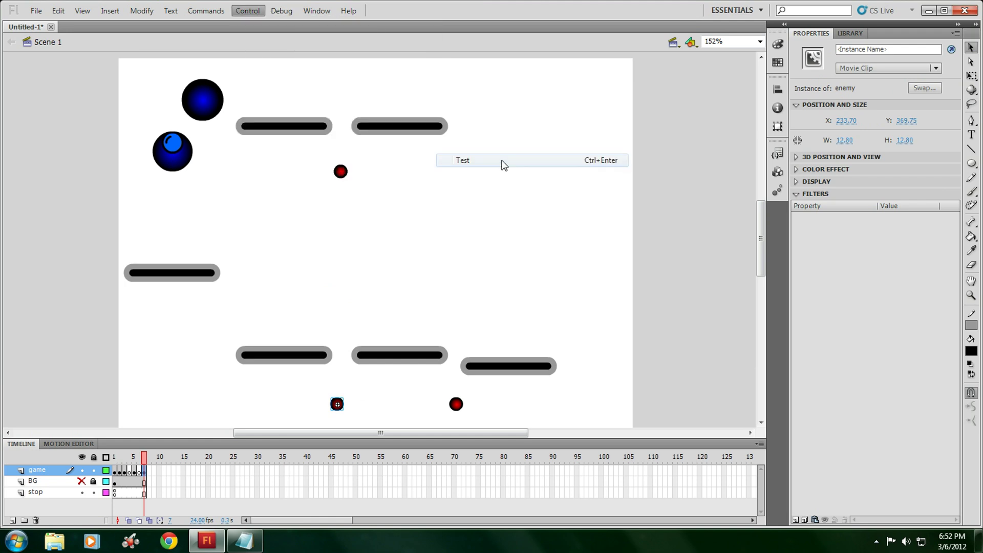
key("Right")
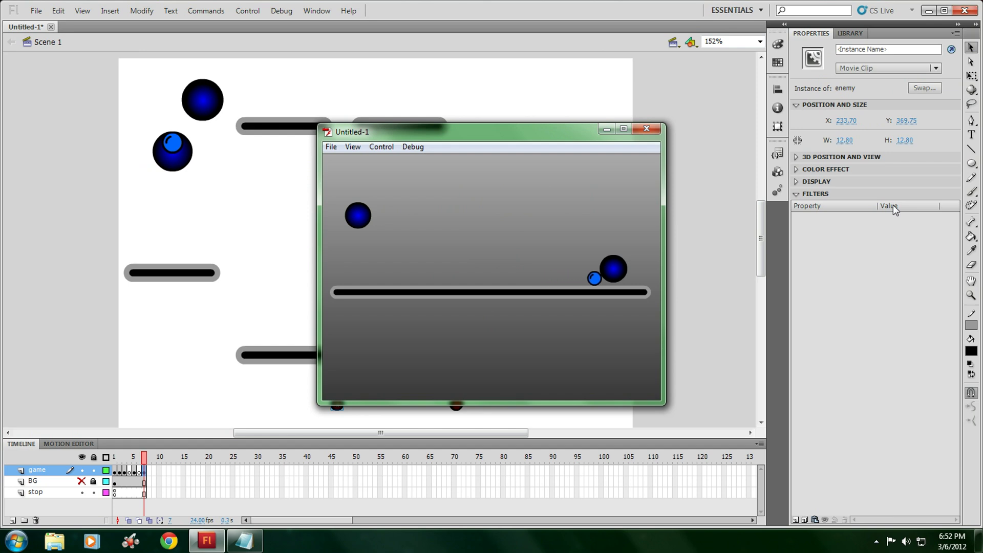
key("Up")
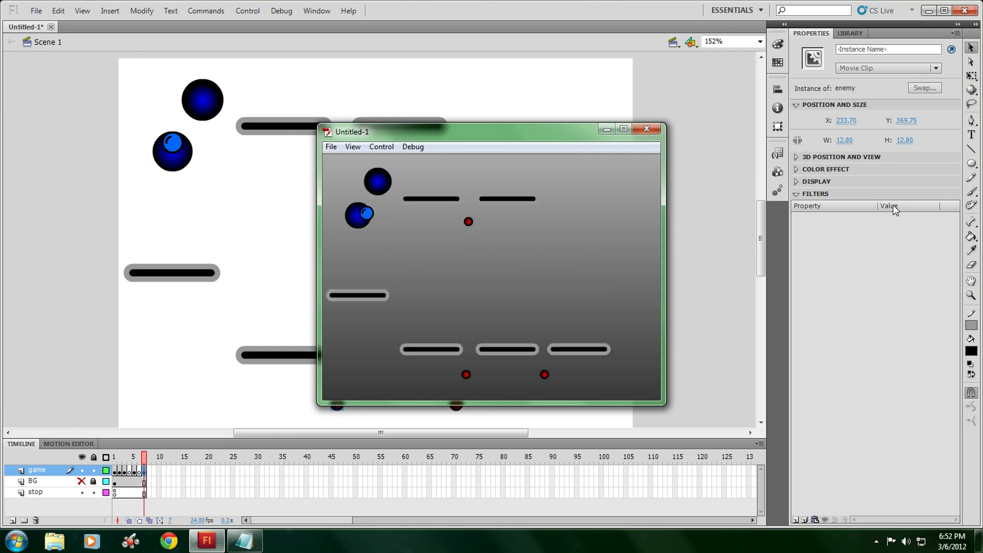
key("Right")
key("Up")
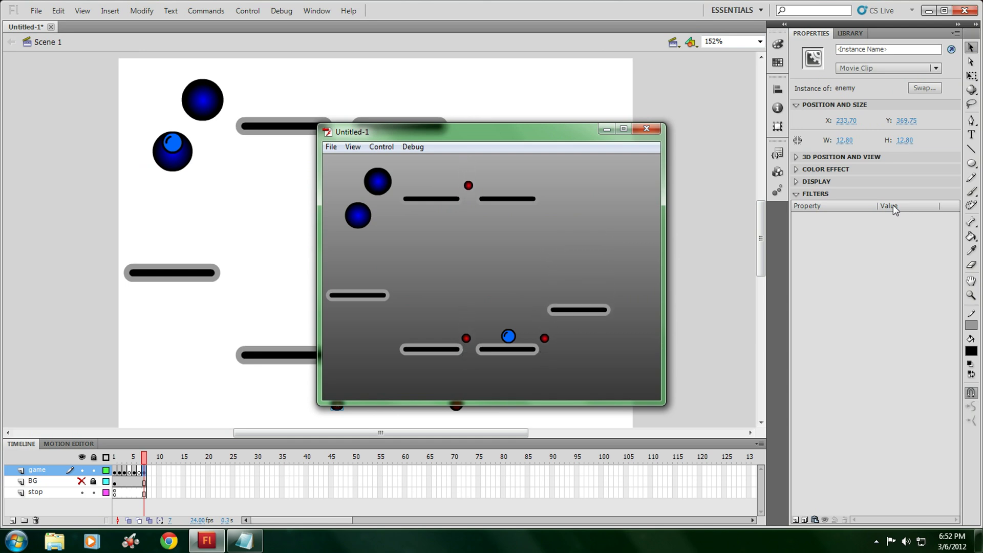
key("Right")
key("Up")
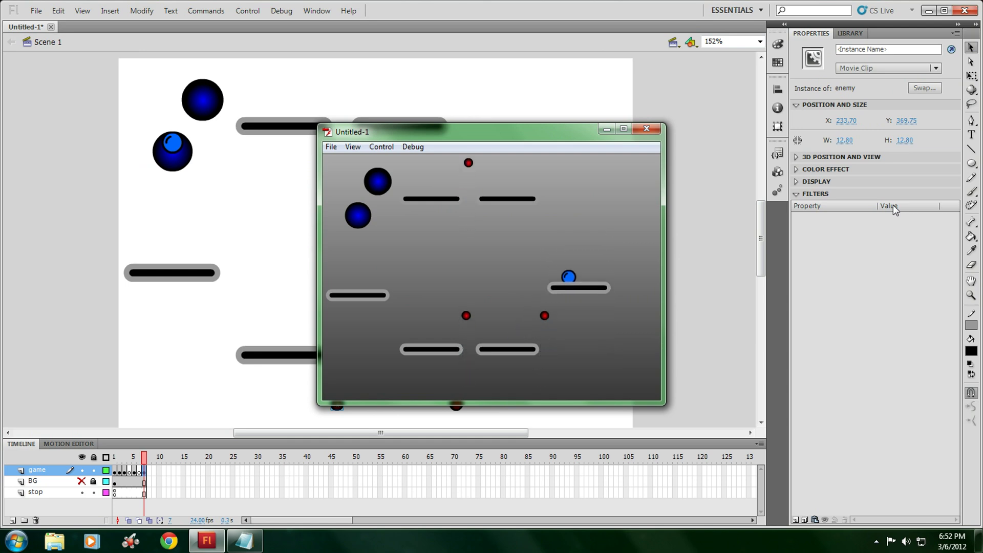
key("Up")
key("Left")
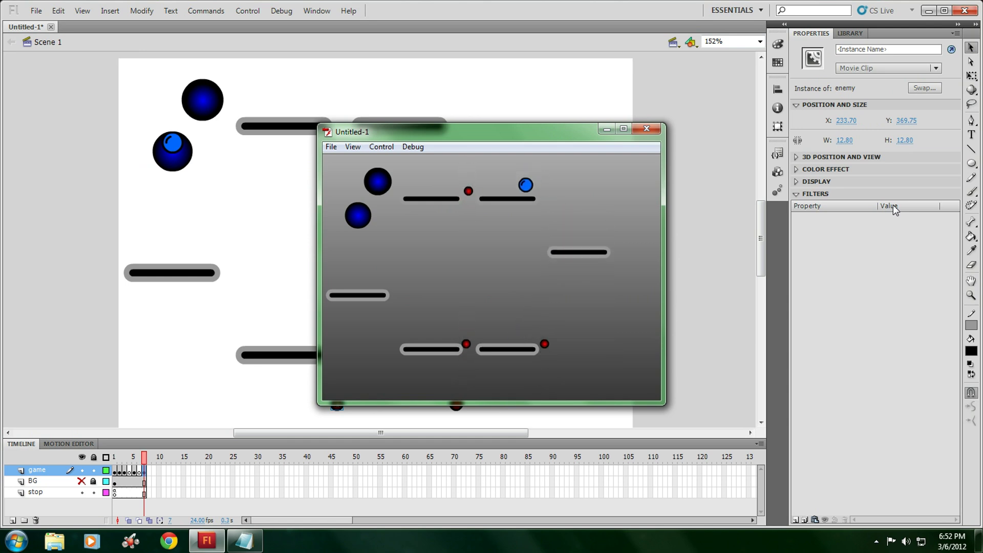
key("Left")
key("Up")
key("Left")
left_click(648, 130)
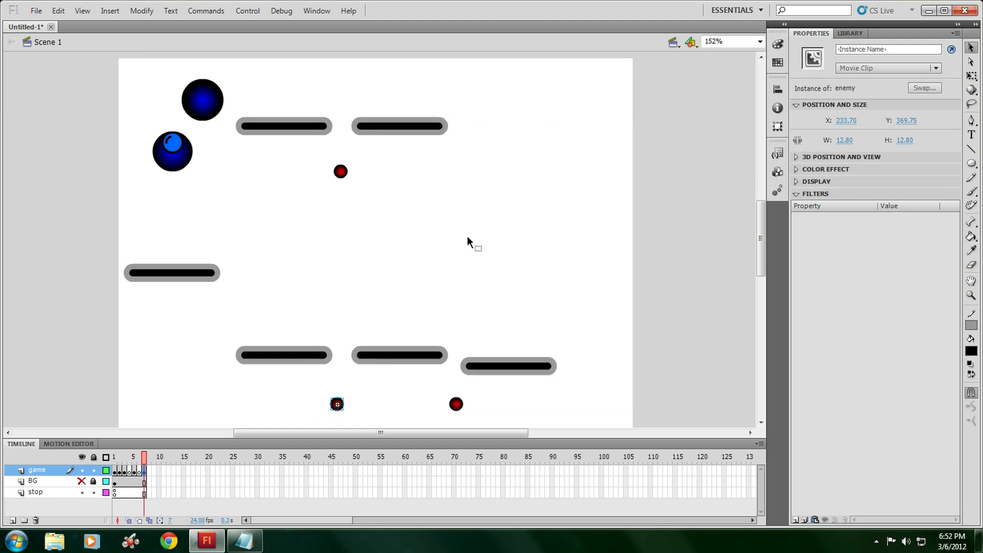
Review the top blue portal's script, then go to frame 9 of the game layer.
right_click(202, 107)
left_click(272, 425)
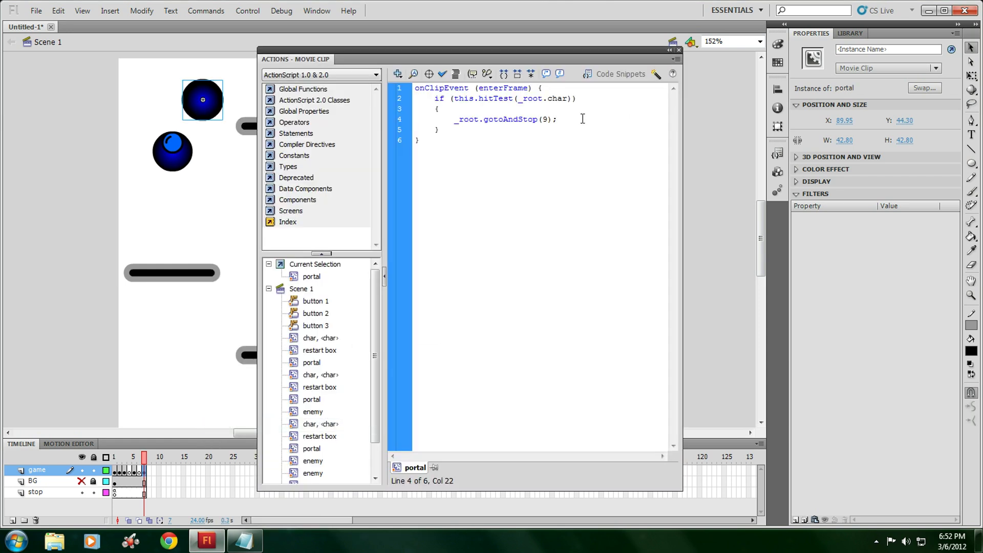
left_click(679, 49)
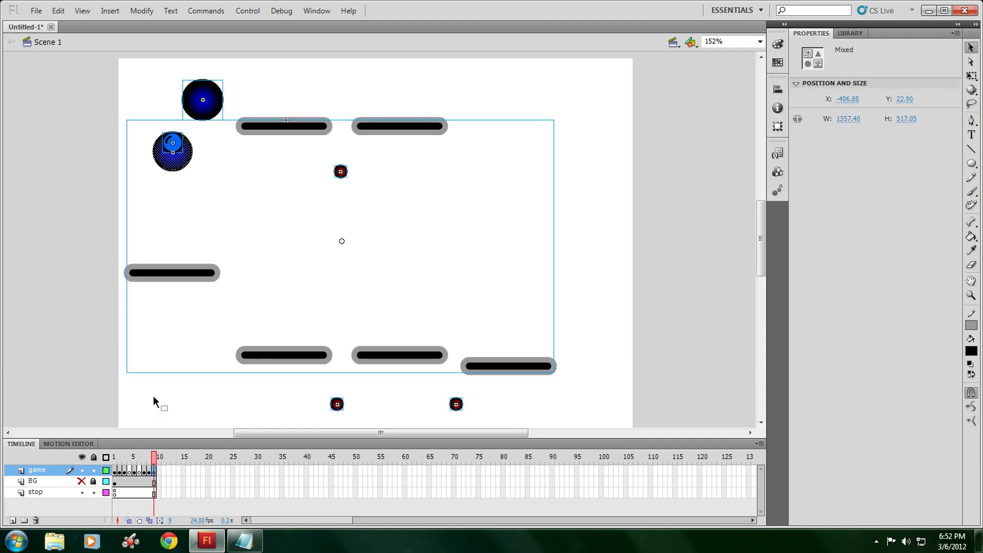
left_click(155, 482)
left_click(152, 470)
key("comma")
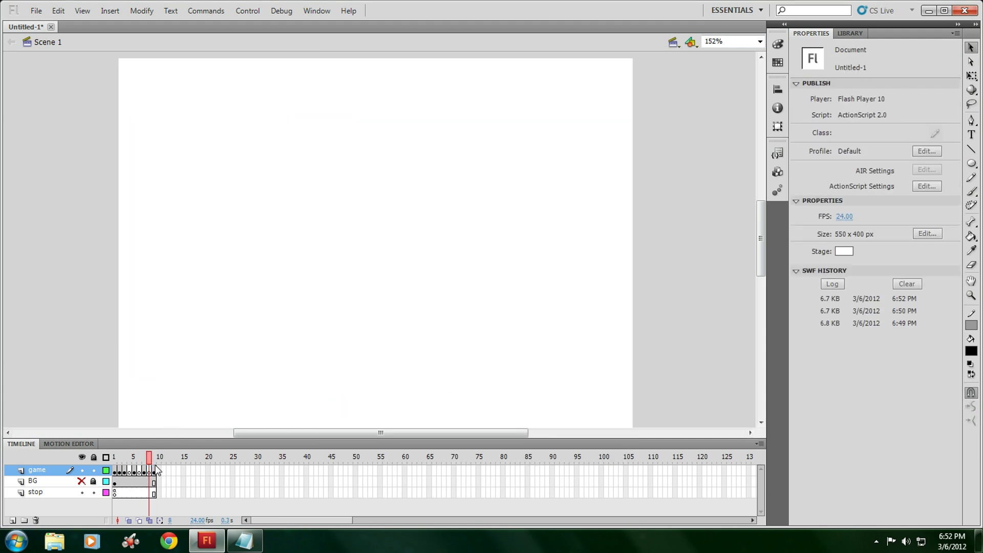
left_click(155, 471)
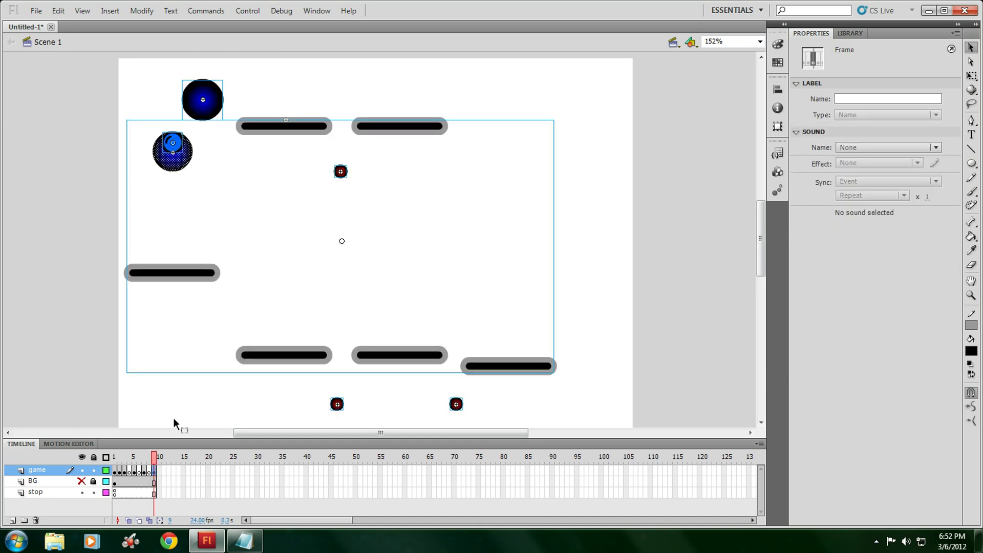
scroll(226, 360, "down", 3)
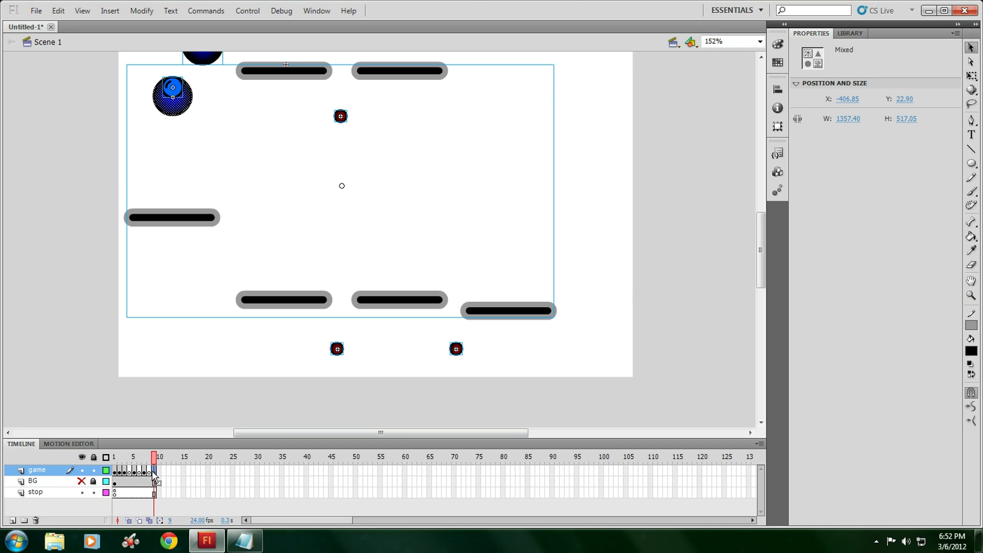
Delete frame 9's red dots and platform group, keeping the two blue balls.
left_click(385, 373)
left_click_drag(236, 329, 471, 361)
key("Delete")
left_click(263, 301)
key("Delete")
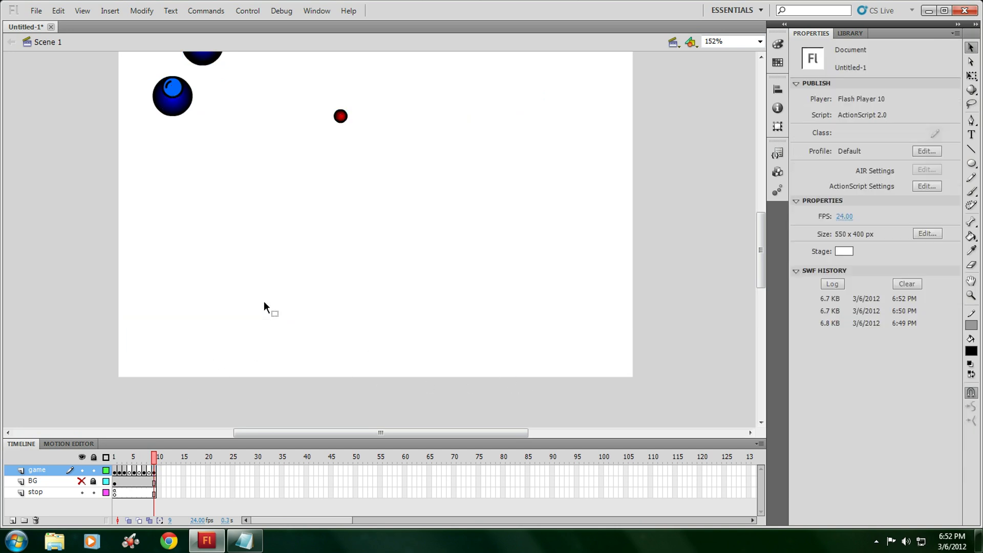
left_click_drag(414, 136, 303, 89)
key("Delete")
scroll(211, 149, "up", 3)
scroll(394, 367, "down", 3)
scroll(313, 313, "up", 3)
scroll(228, 313, "down", 4)
scroll(227, 313, "up", 1)
scroll(227, 314, "up", 5)
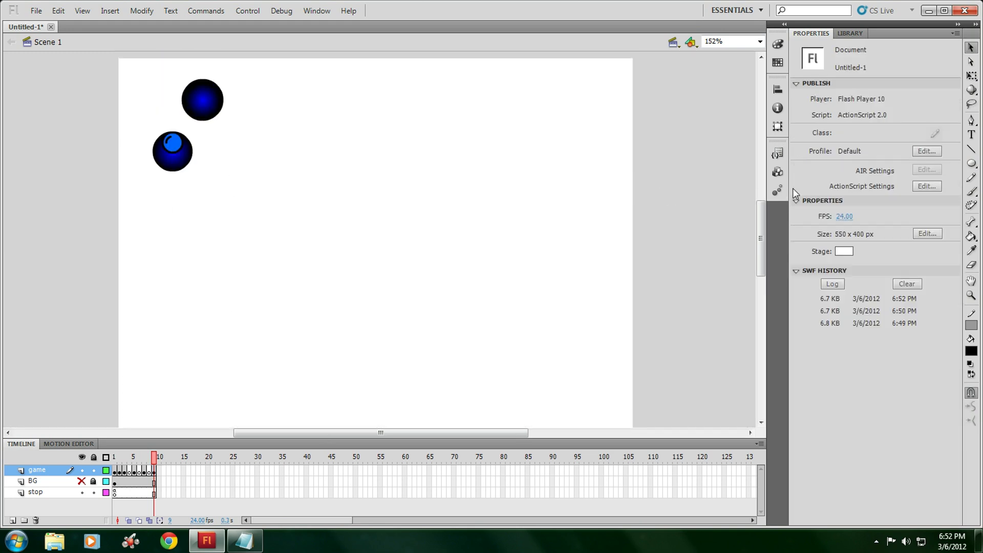
Place the ground 4 platforms under the blue balls and move the portal ball lower right.
left_click(840, 32)
left_click(842, 253)
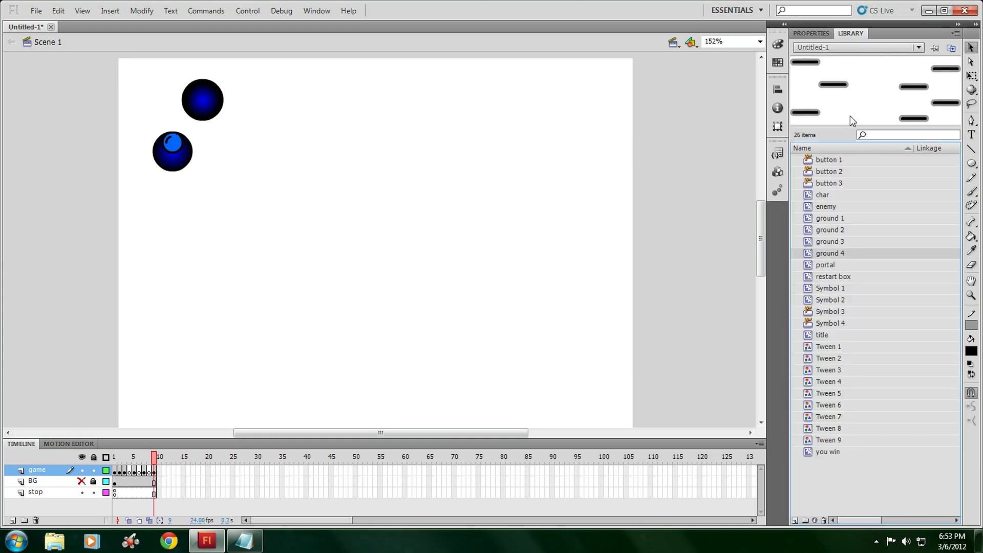
left_click_drag(845, 90, 382, 266)
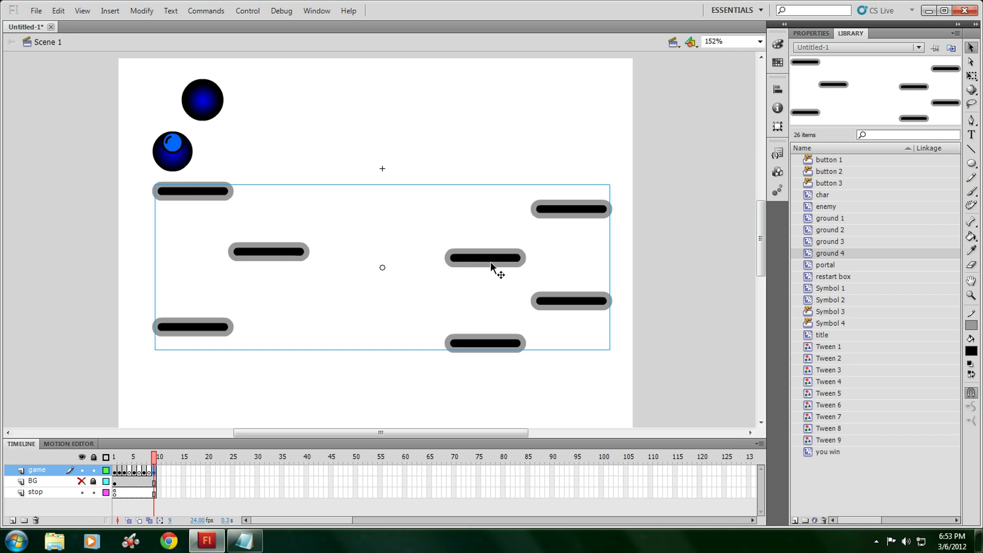
left_click_drag(491, 263, 472, 252)
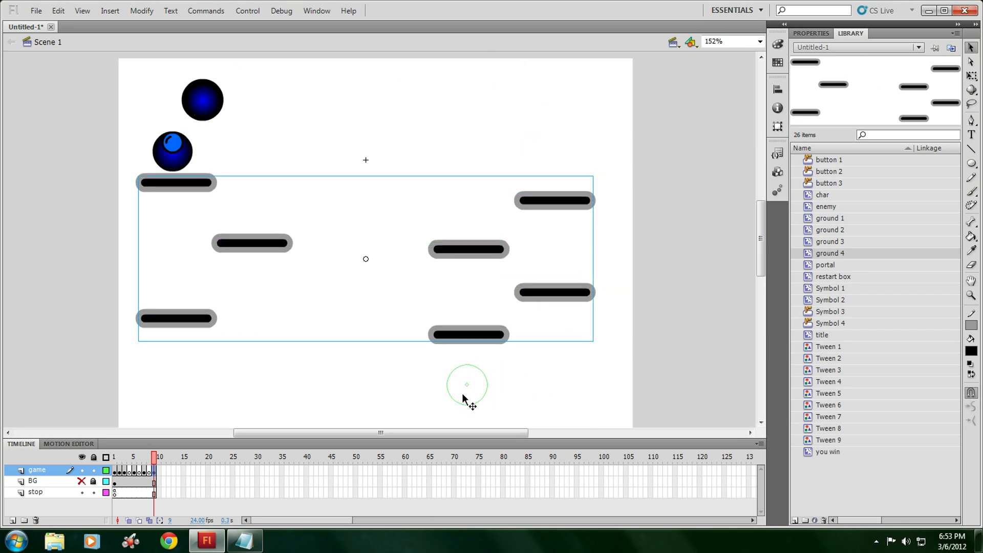
left_click_drag(505, 392, 548, 384)
left_click(519, 391)
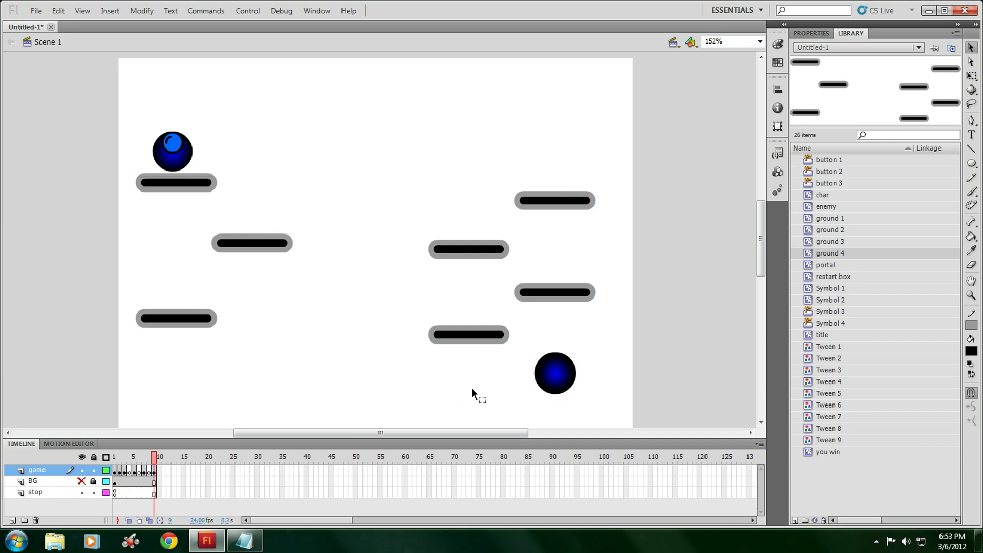
Add a red Symbol 1 dot from the Library near the bottom of the stage.
left_click(830, 206)
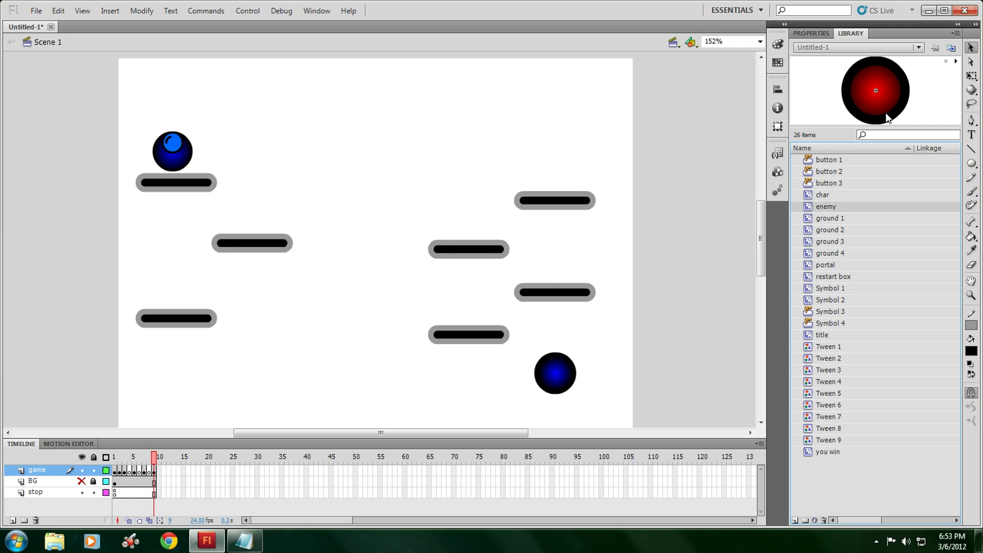
left_click(829, 300)
left_click_drag(861, 93, 387, 296)
scroll(410, 206, "down", 3)
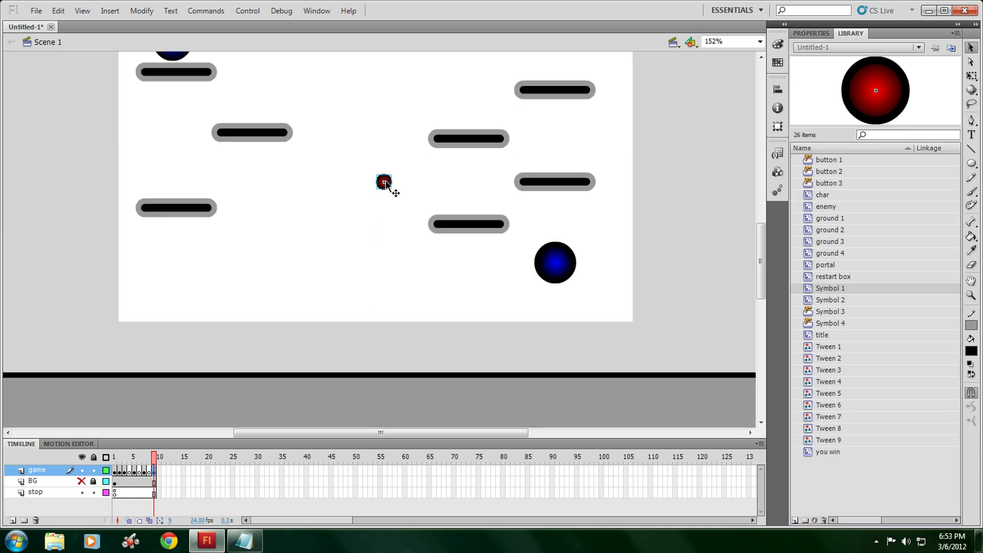
left_click_drag(390, 190, 331, 198)
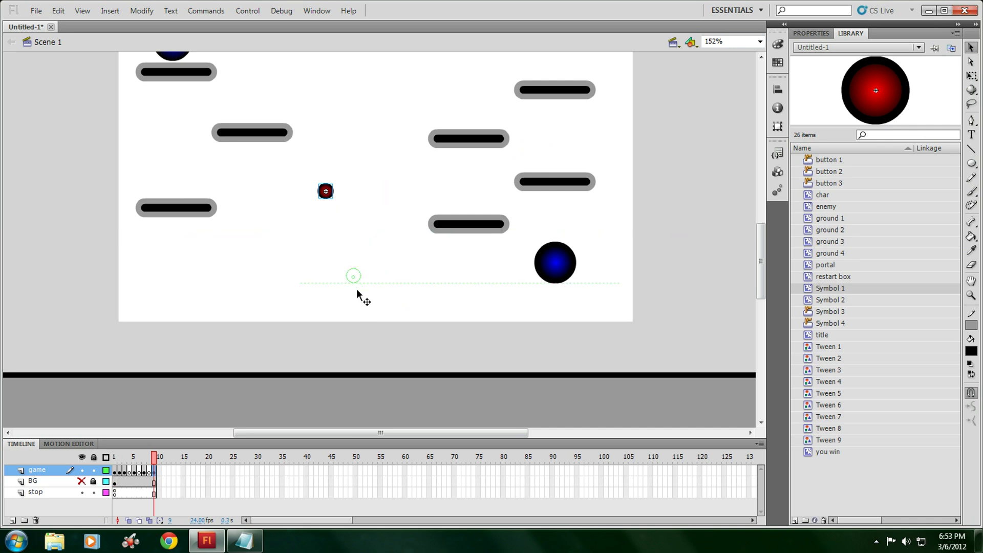
left_click_drag(363, 298, 364, 300)
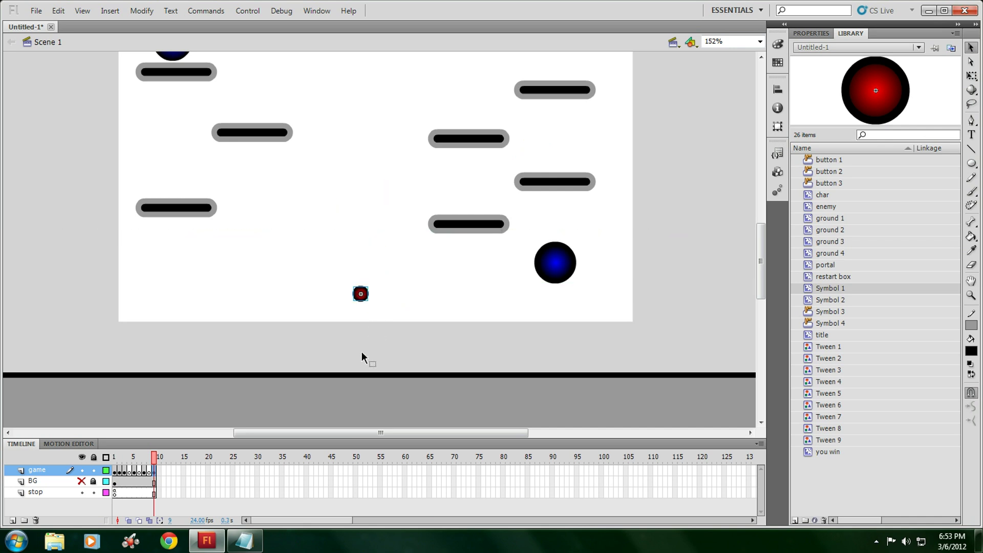
Copy the restart box's entire respawn script from its Actions.
right_click(370, 410)
left_click(401, 429)
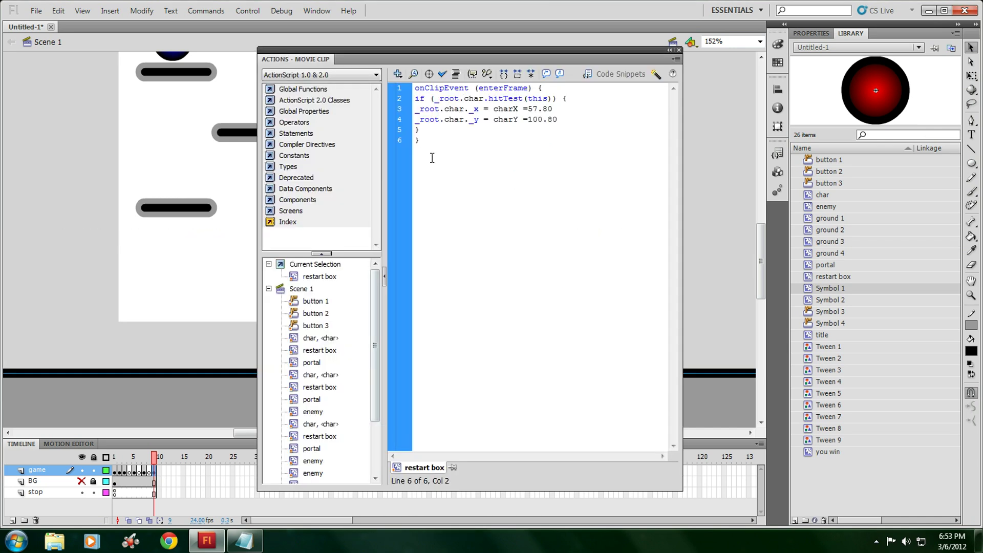
left_click_drag(432, 158, 385, 57)
right_click(456, 107)
left_click(505, 182)
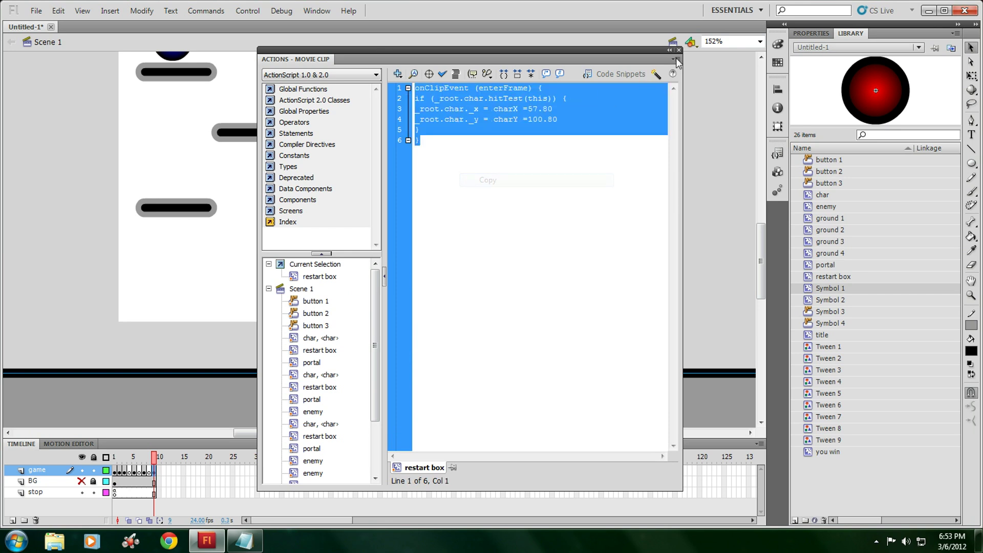
left_click(679, 51)
Paste the respawn script into the new red ball's Actions.
right_click(360, 295)
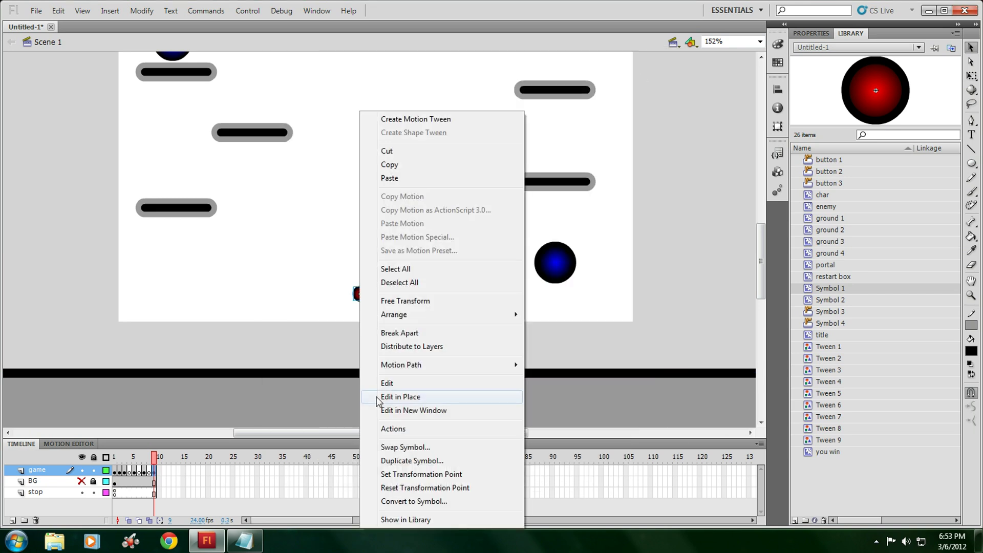
left_click(402, 434)
right_click(501, 195)
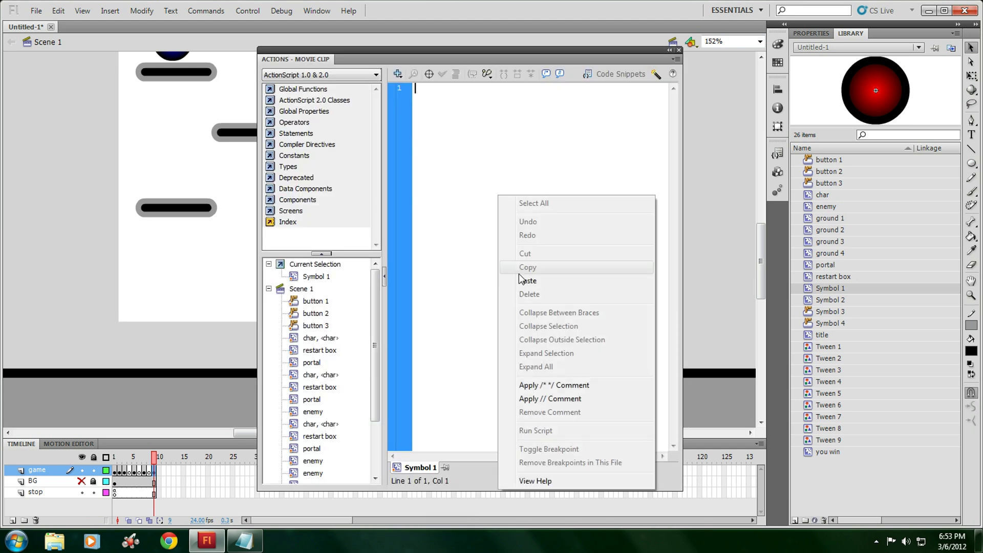
left_click(520, 281)
left_click(679, 50)
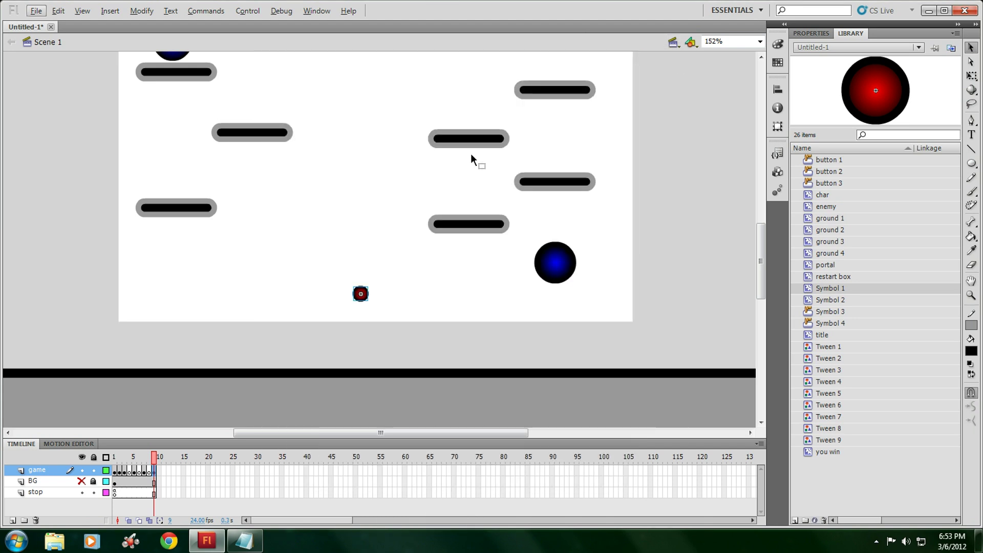
Paste red ball copies and stack them in sets of three into a vertical column.
key("super")
key("super")
left_click(366, 225)
key("ctrl+v")
mouse_move(379, 241)
left_mouse_down()
mouse_move(361, 270)
mouse_move(357, 242)
left_mouse_up()
key("ctrl+v")
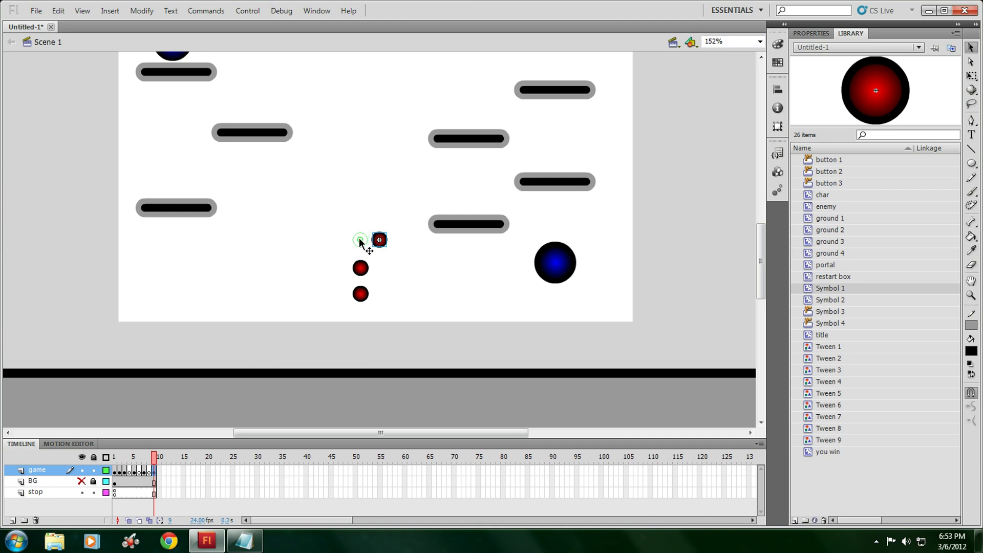
key("ctrl+a")
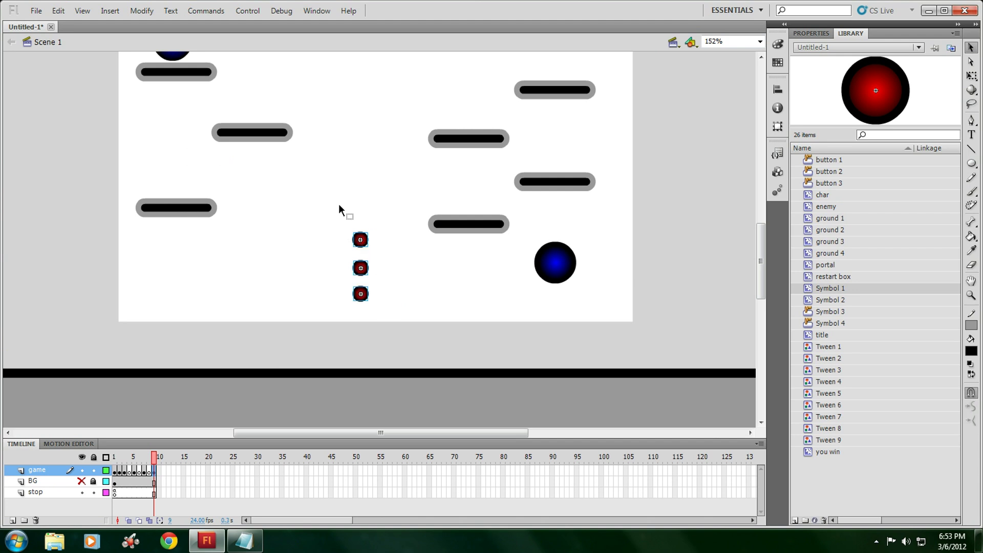
key("ctrl+c")
key("ctrl+v")
left_click_drag(376, 214, 359, 161)
key("ctrl+v")
left_click_drag(379, 213, 358, 83)
key("ctrl+v")
left_click_drag(381, 214, 362, 117)
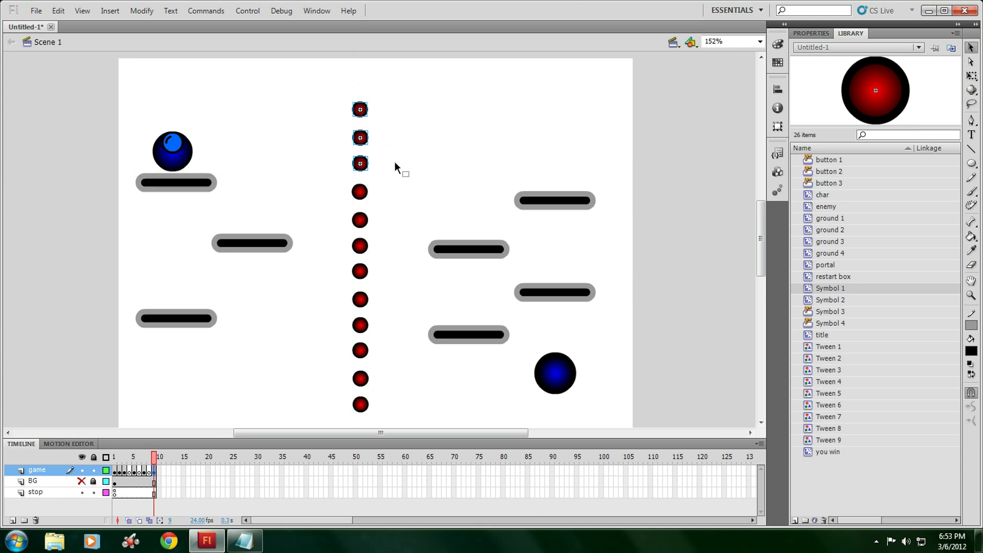
key("ctrl+v")
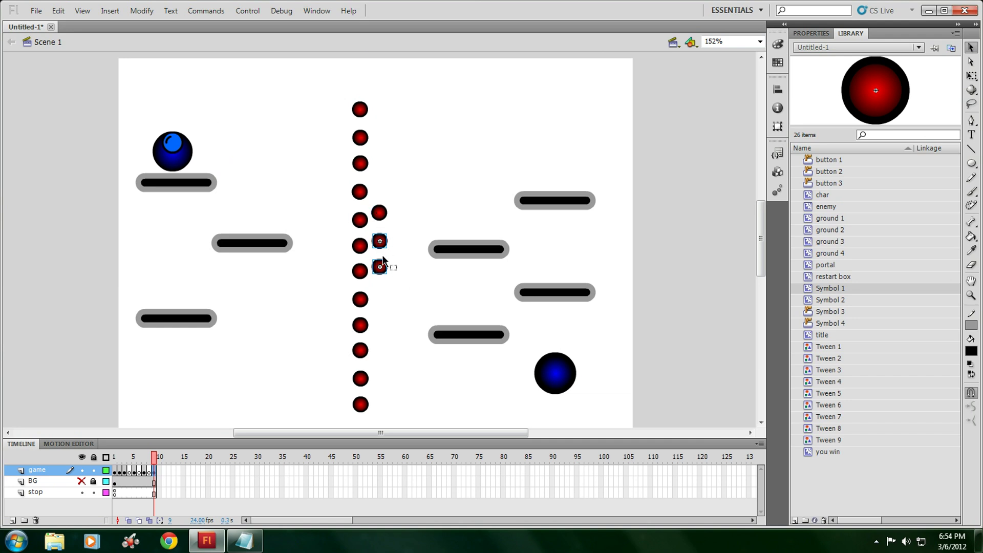
Delete the two extra balls beside the column and move the last one to the top.
key("p")
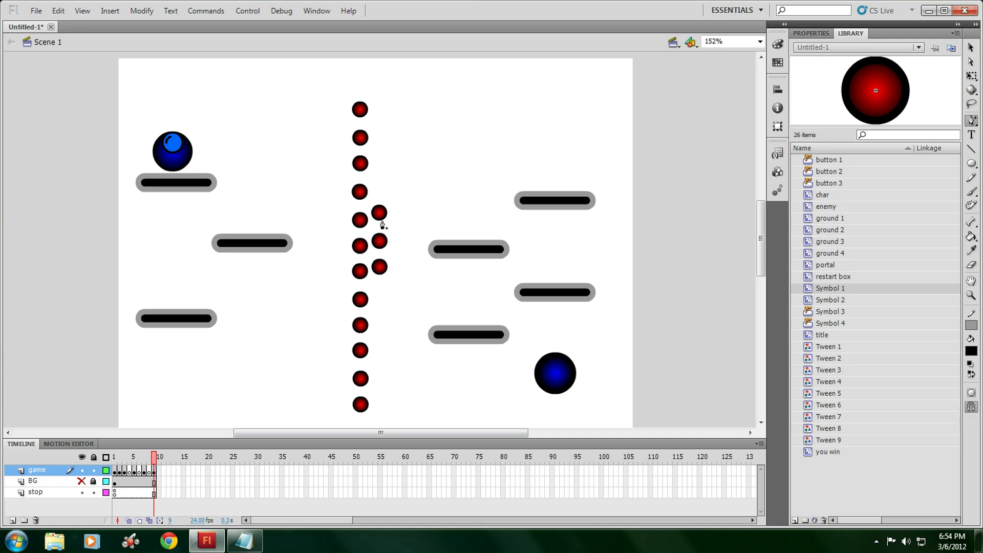
left_click(970, 47)
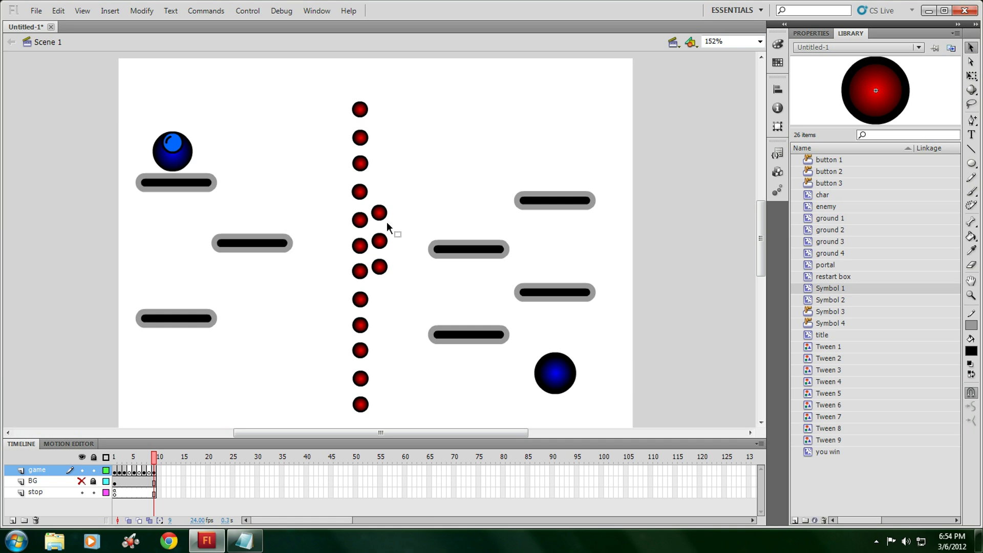
left_click_drag(402, 188, 378, 247)
key("Delete")
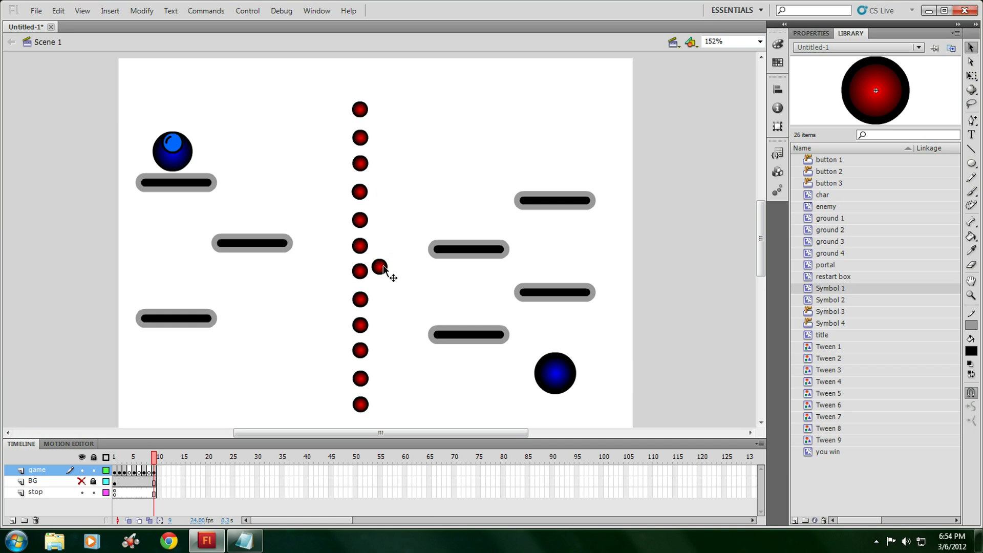
left_click_drag(383, 268, 364, 88)
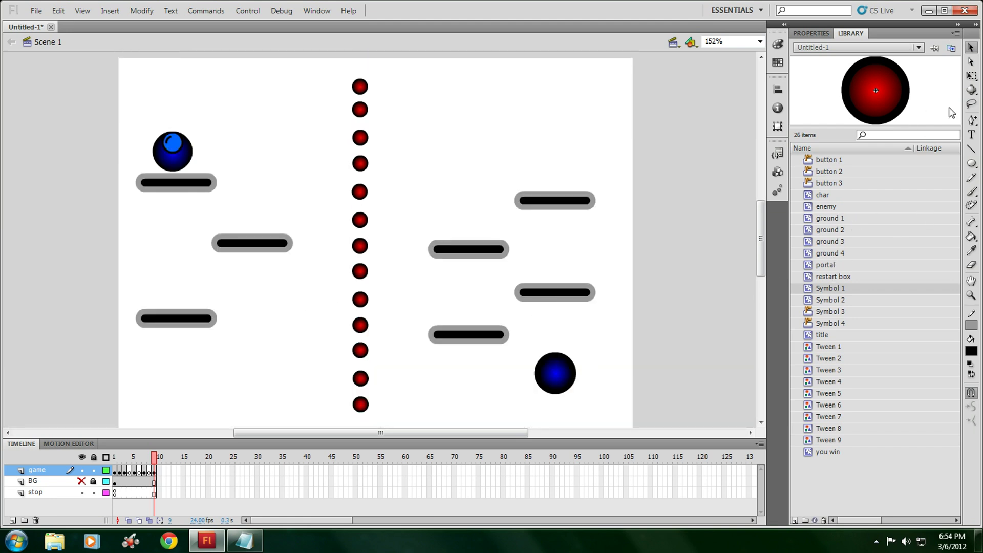
left_click(971, 163)
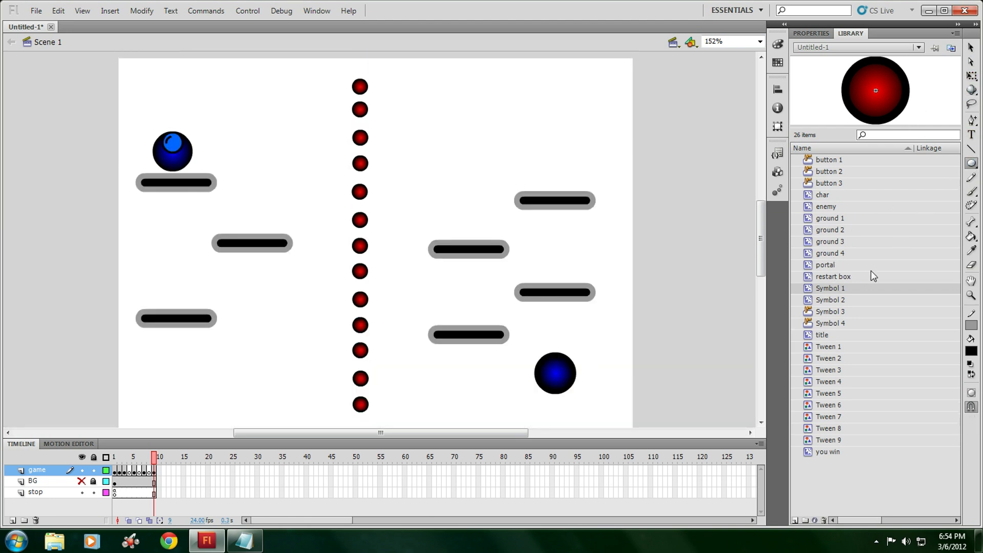
Draw a small red radial-fill circle with a black stroke of 2 left of the column.
left_click(971, 328)
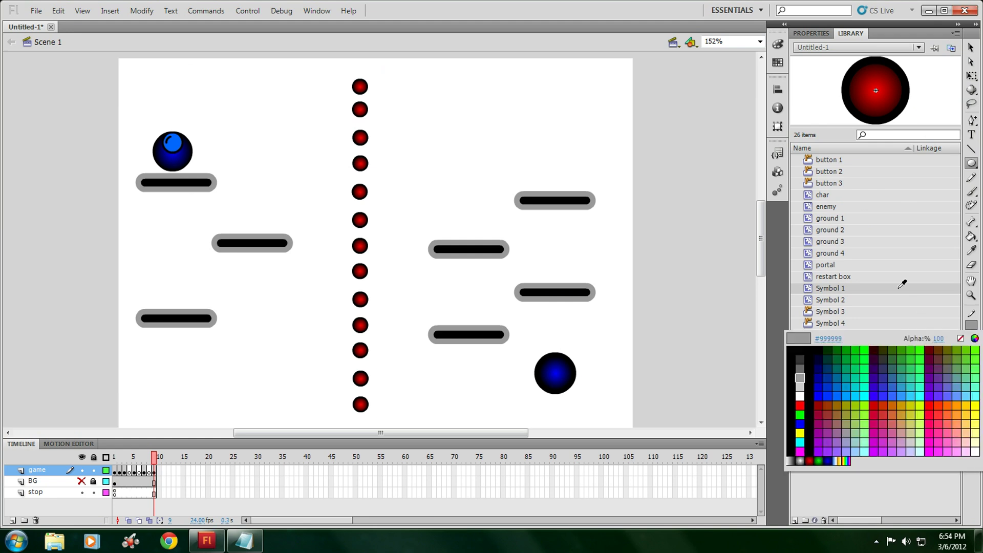
left_click(814, 456)
left_click(971, 326)
left_click(808, 360)
left_click(972, 351)
left_click(809, 487)
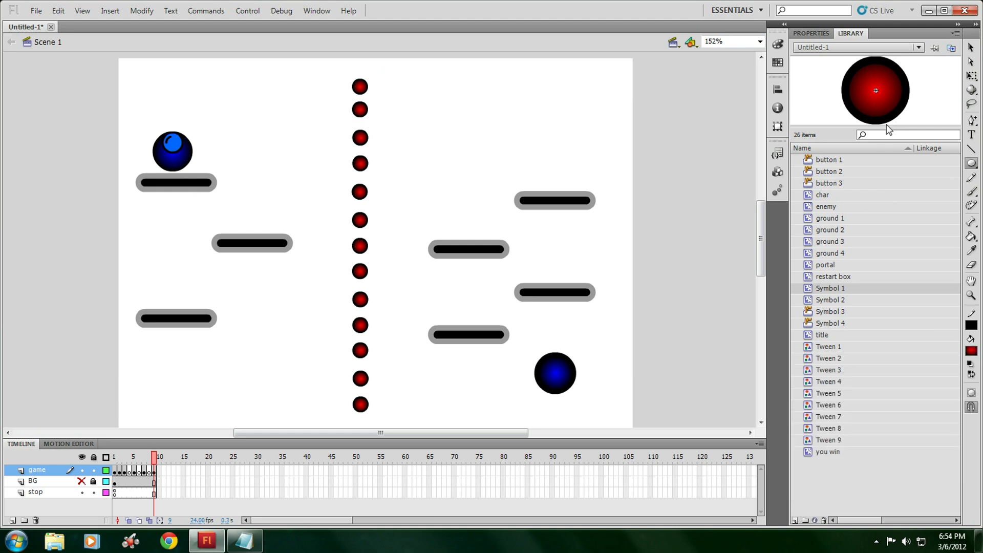
left_click(811, 33)
left_click(922, 116)
left_click_drag(922, 116, 865, 123)
key("Return")
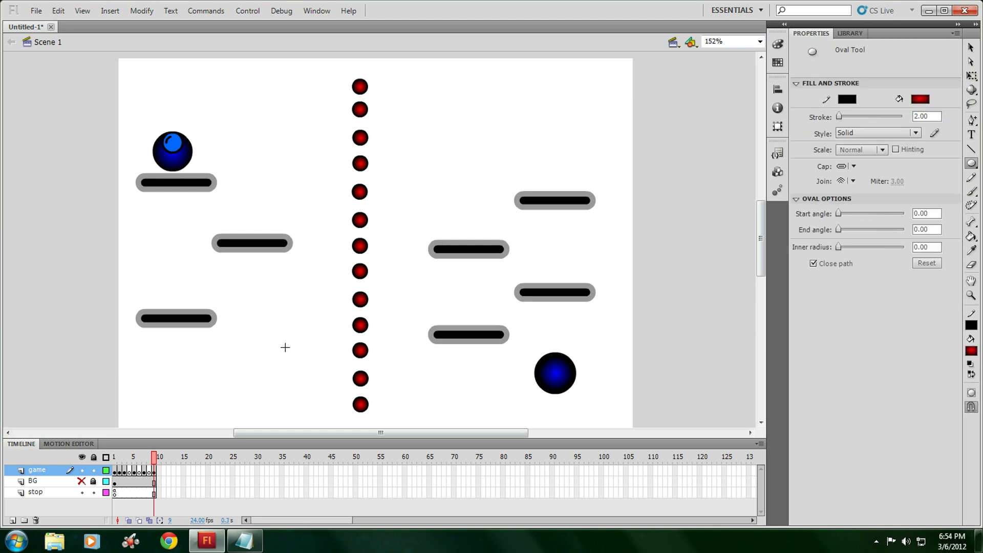
left_click_drag(273, 338, 275, 336)
left_click(971, 48)
left_click(279, 341)
Convert the red circle into a Movie Clip symbol and enter its timeline.
right_click(280, 345)
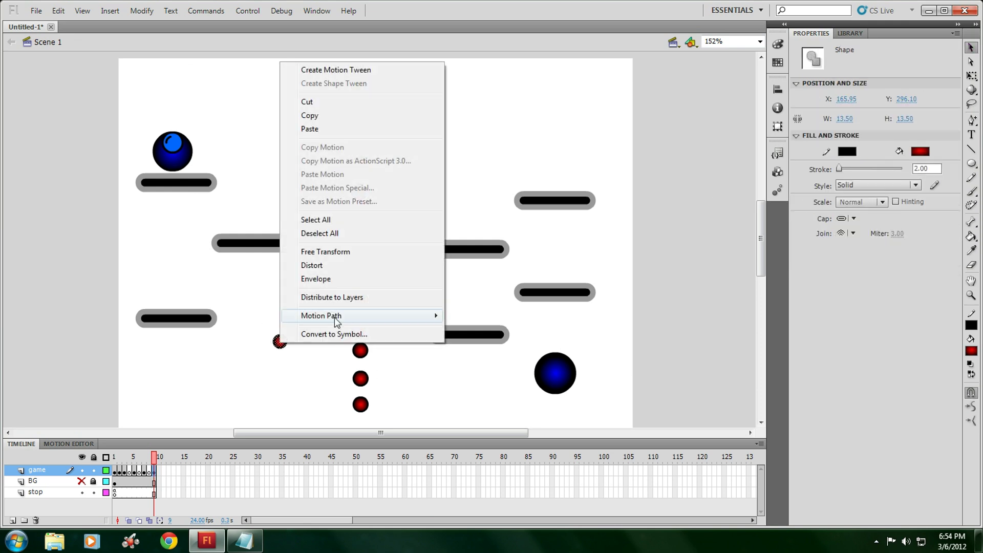
left_click(337, 334)
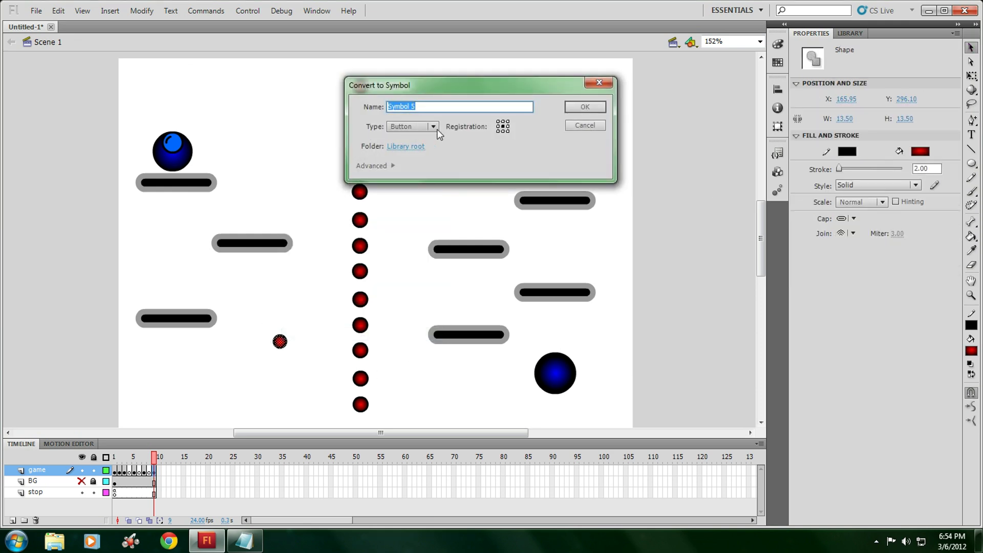
left_click(433, 127)
left_click(407, 138)
left_click(585, 107)
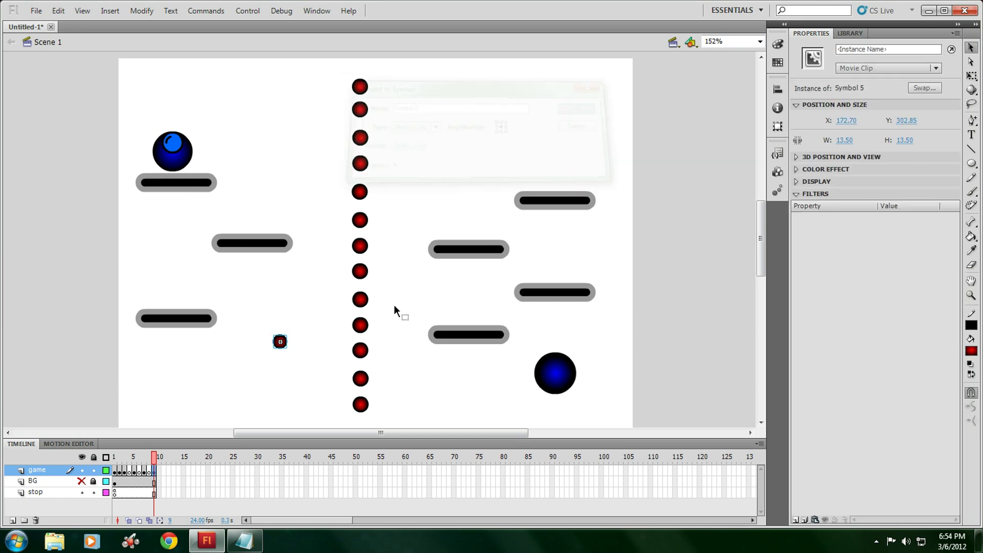
double_click(279, 344)
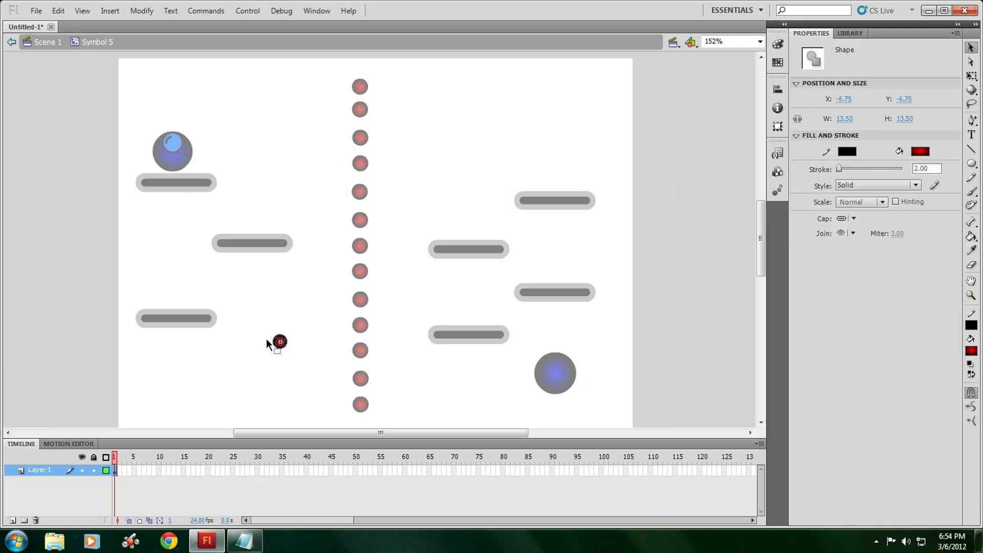
Add keyframes at 30 and 60, shift the ball left at 30, and classic-tween both spans.
right_click(256, 470)
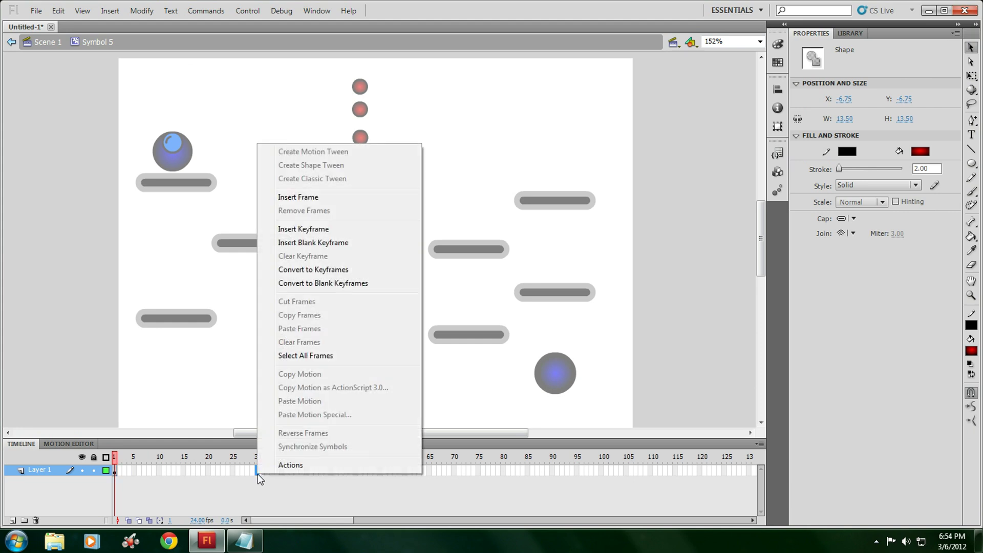
left_click(297, 229)
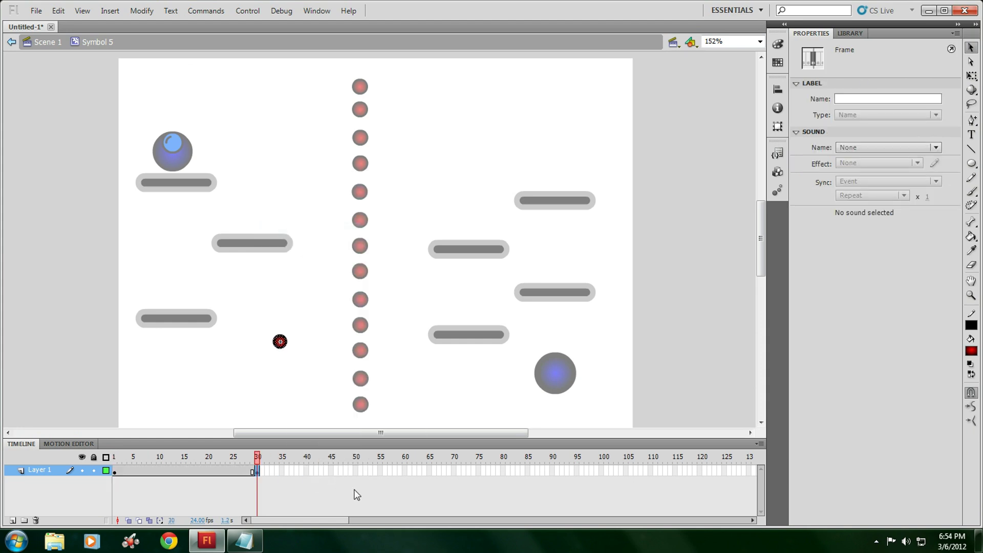
right_click(406, 471)
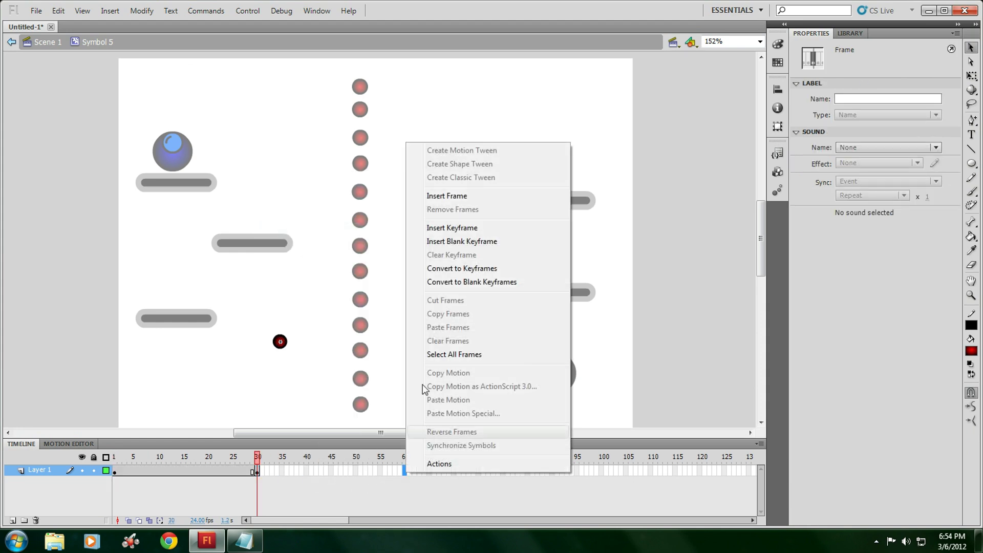
left_click(450, 230)
left_click(257, 471)
left_click_drag(280, 342, 183, 349)
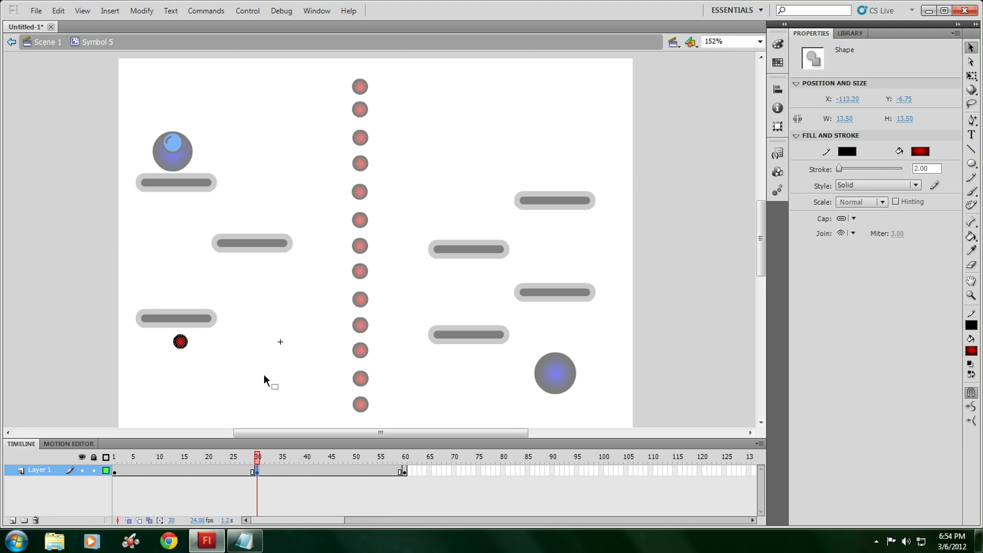
left_click(265, 376)
right_click(179, 470)
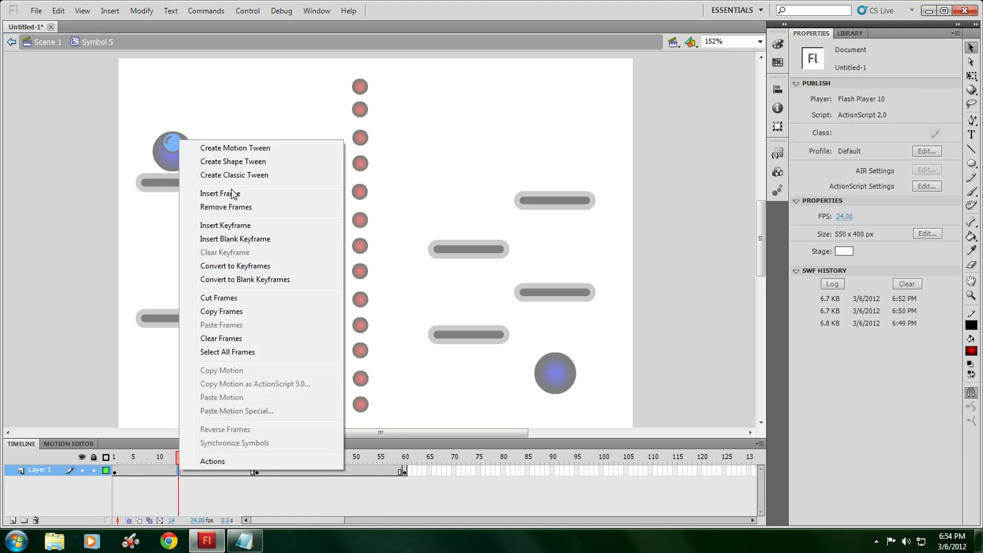
left_click(256, 175)
right_click(326, 470)
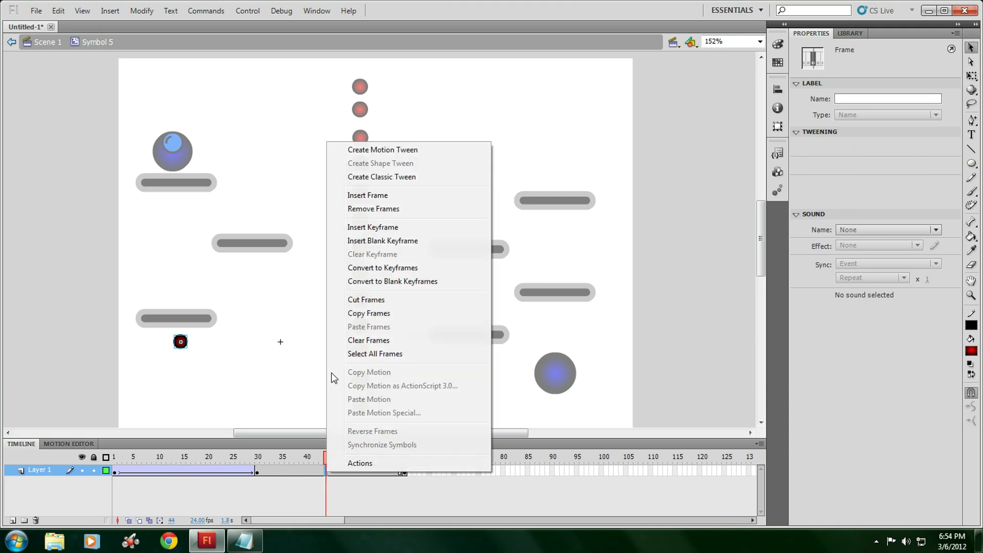
left_click(374, 177)
Move the sliding red dot above the platform and copy the restart box's script.
double_click(257, 380)
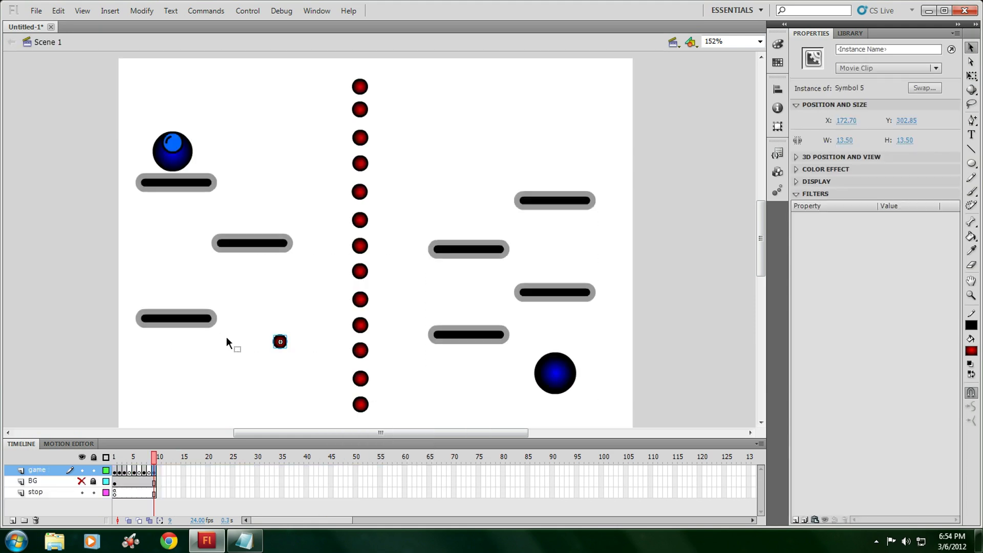
left_click_drag(283, 348, 254, 248)
scroll(253, 320, "down", 5)
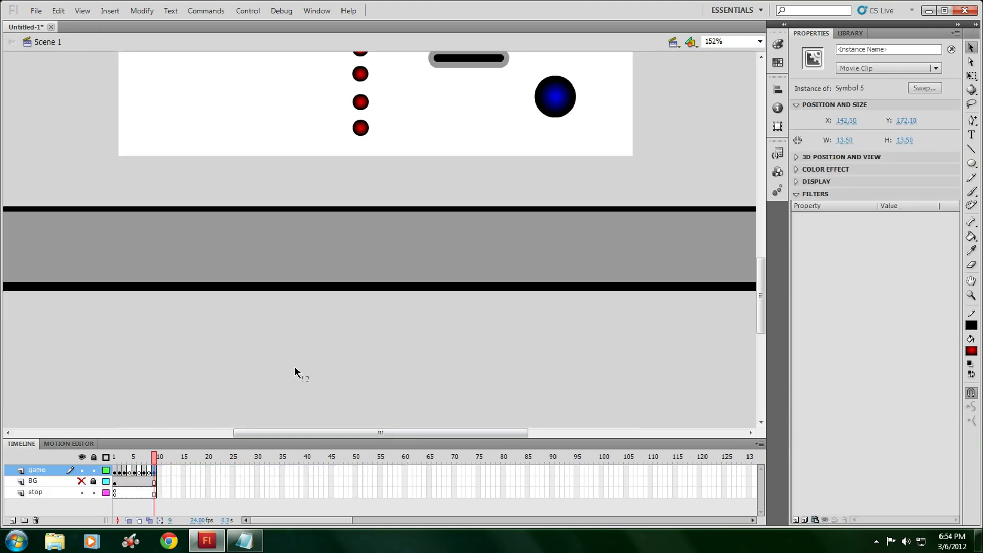
right_click(294, 238)
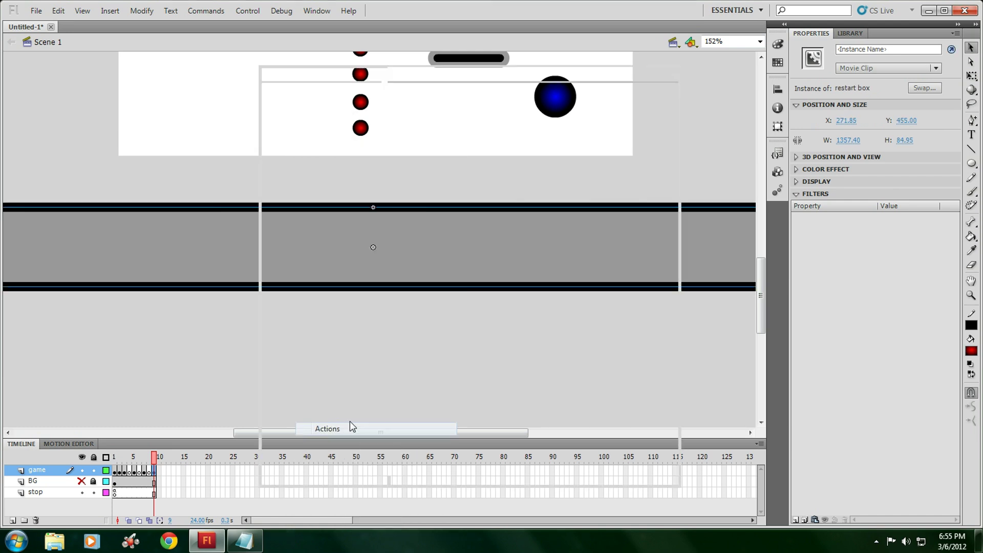
left_click(328, 430)
right_click(462, 101)
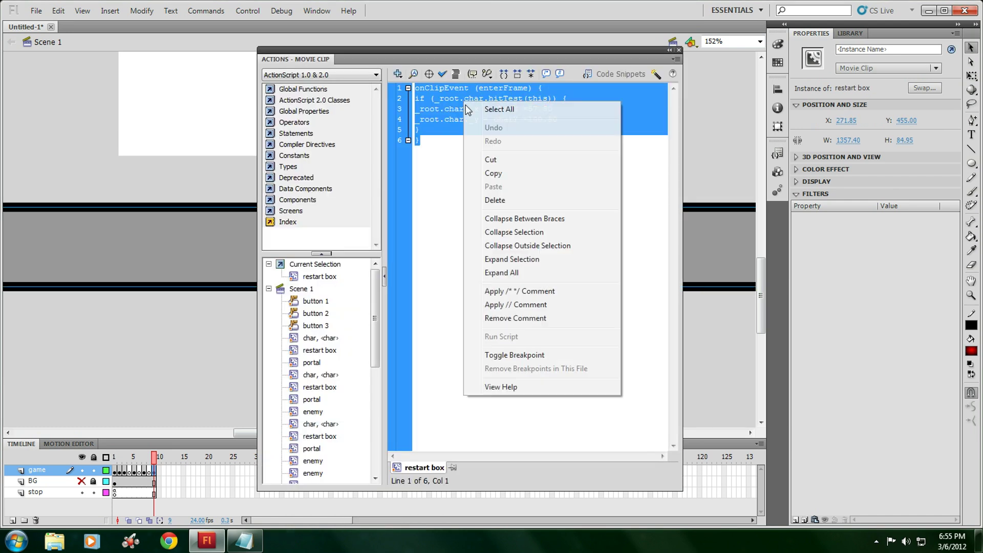
left_click(499, 180)
left_click(679, 50)
Paste the restart script into the red dot's Actions.
scroll(263, 97, "up", 3)
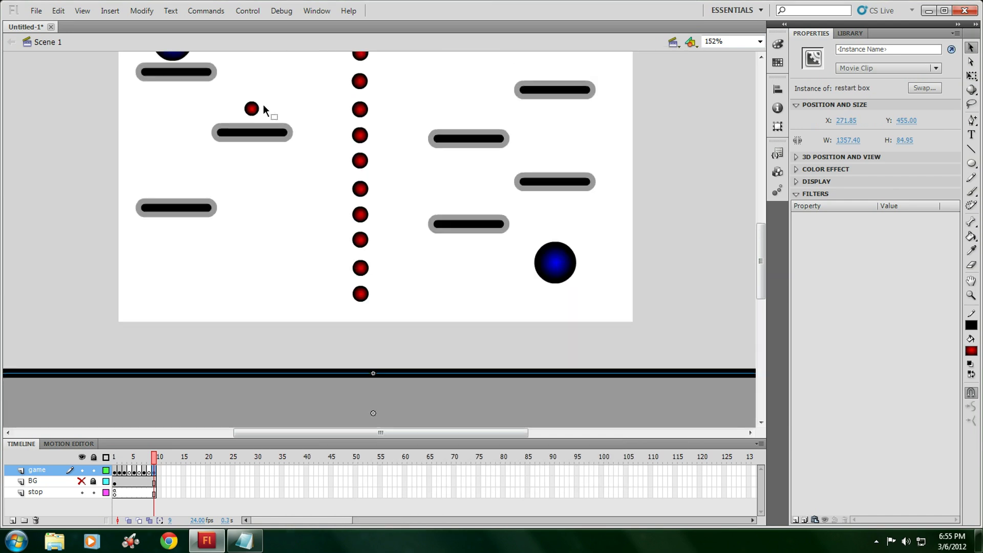
right_click(253, 110)
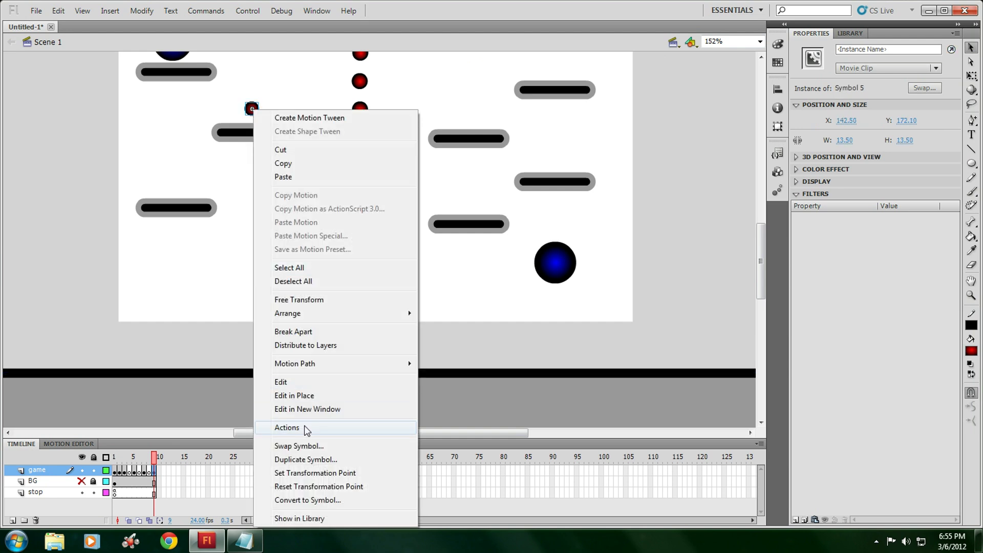
left_click(308, 426)
right_click(470, 189)
left_click(507, 277)
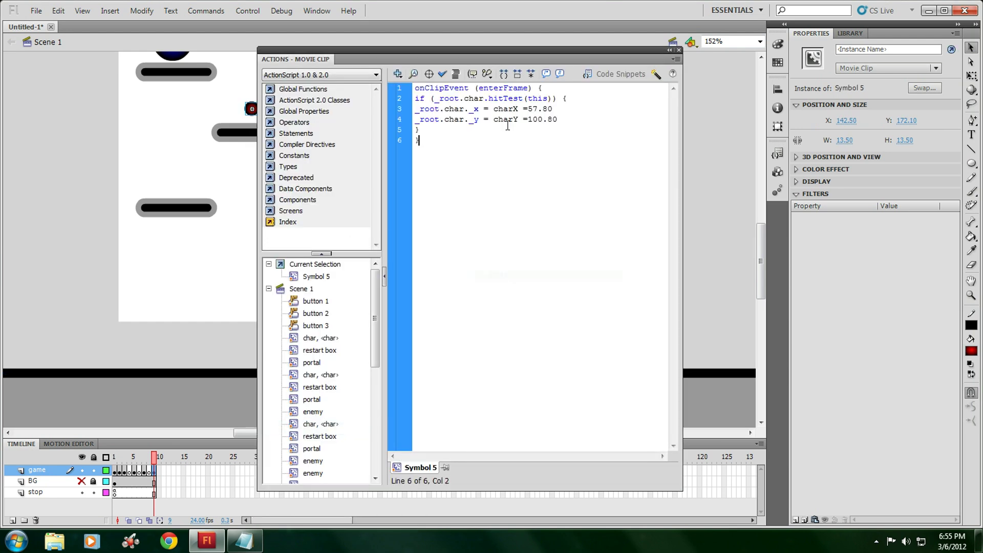
left_click(679, 50)
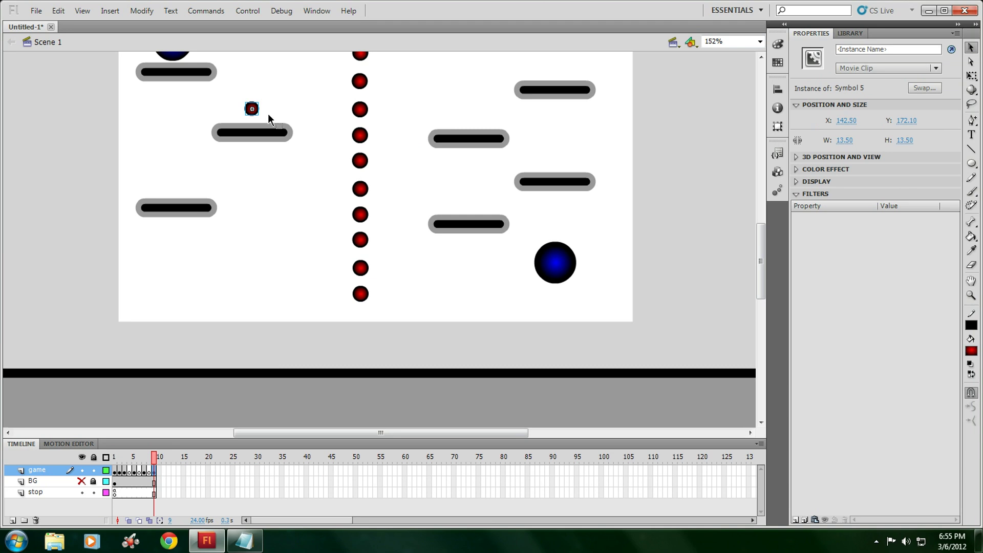
Paste red dot copies and place them between the left and right platforms.
key("ctrl+v")
left_click_drag(379, 240, 259, 207)
left_click_drag(242, 190, 244, 188)
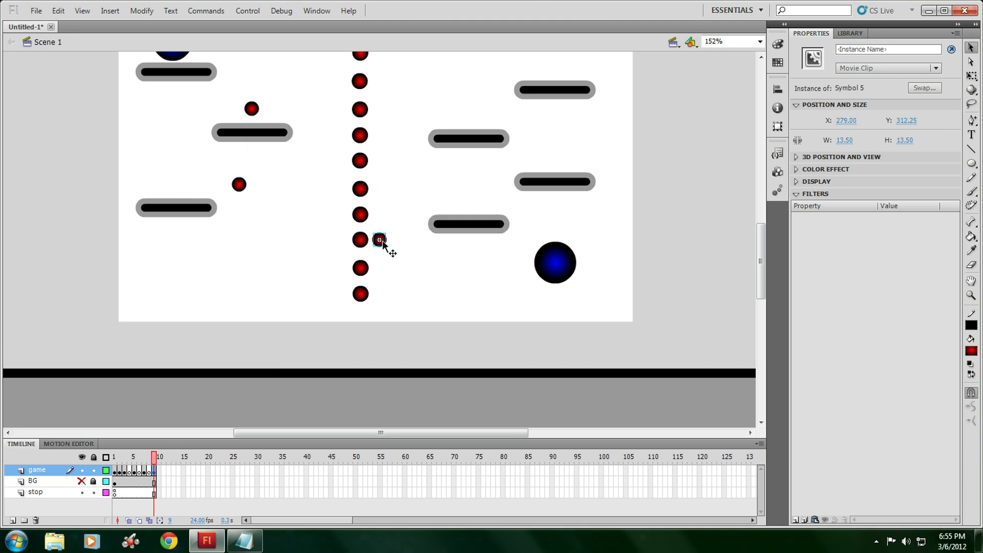
left_click_drag(534, 205, 555, 183)
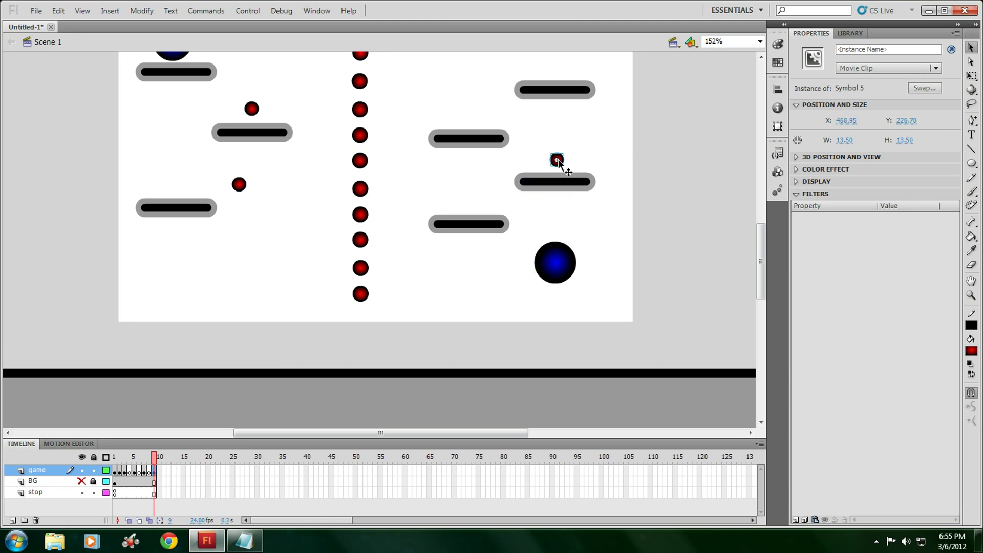
key("ctrl+v")
left_click_drag(530, 115, 529, 115)
scroll(463, 220, "up", 3)
Name the selected platforms group 'ground' in the Instance Name field.
left_click(492, 245)
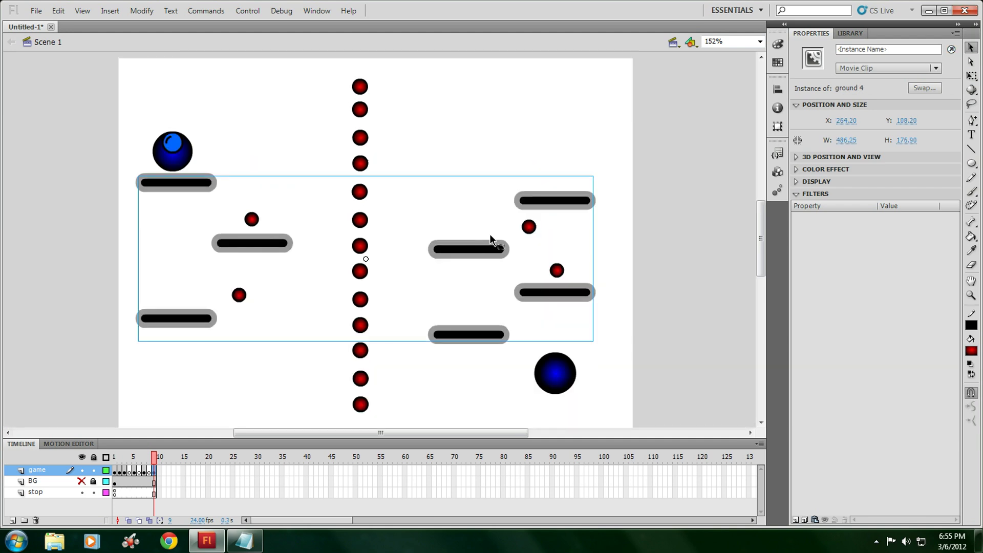
left_click(842, 49)
type("ground")
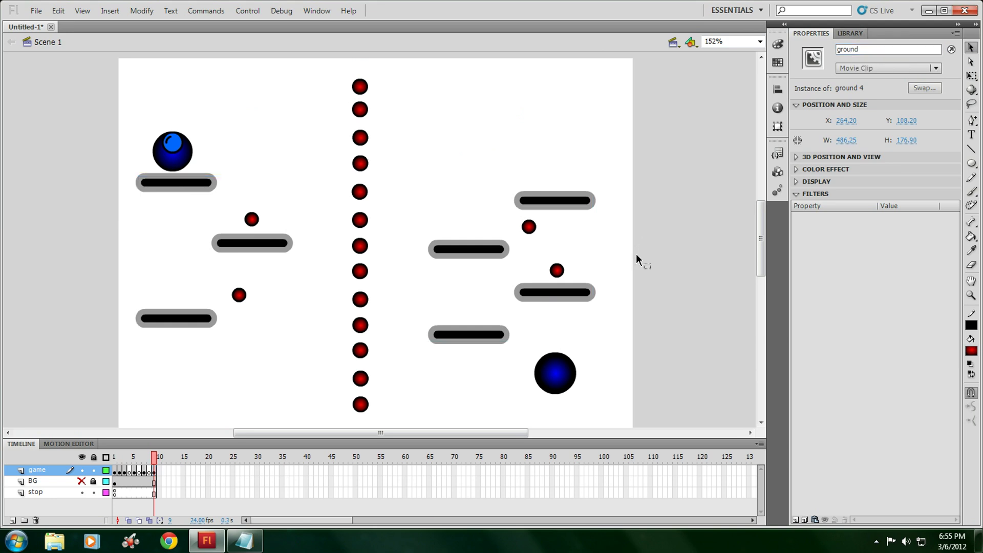
left_click(596, 364)
Review the blue portal's Actions script, which jumps to frame 11.
left_click(555, 373)
right_click(552, 373)
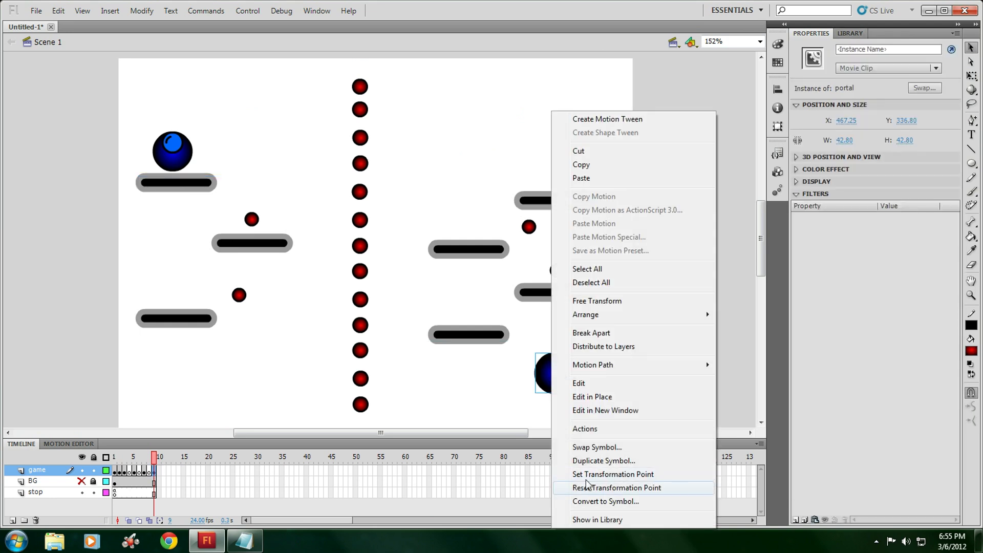
left_click(583, 431)
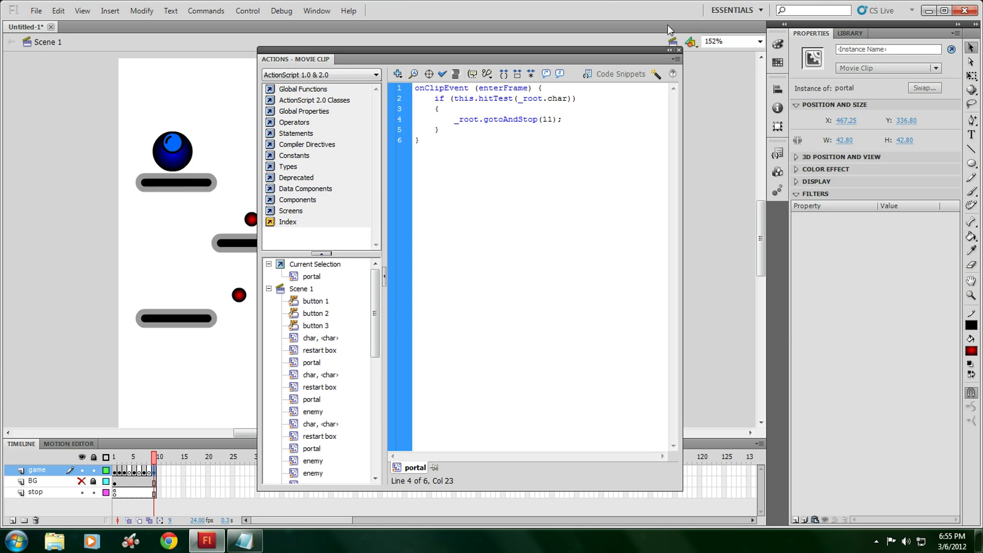
left_click(679, 50)
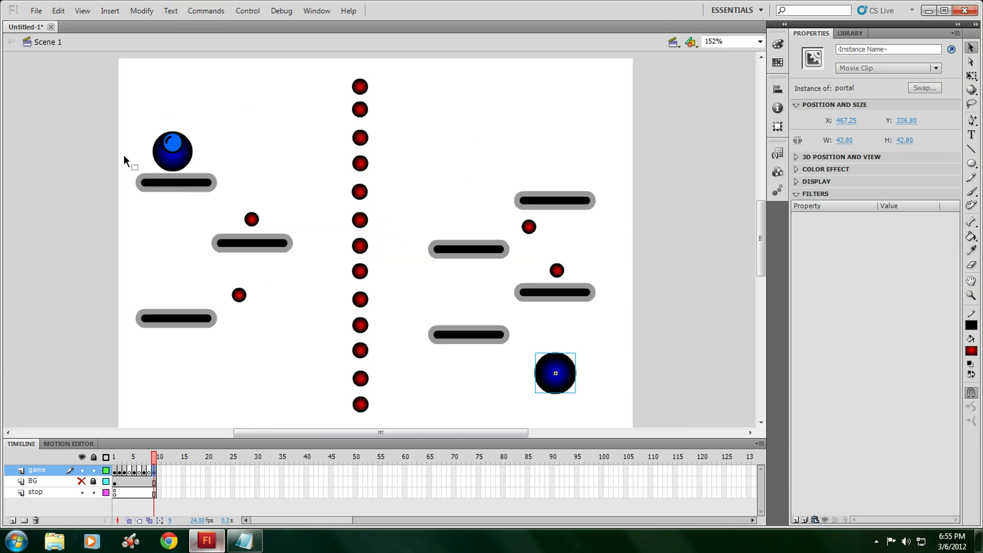
Test the movie and play with the arrow keys until reaching the red-dot level.
left_click(206, 10)
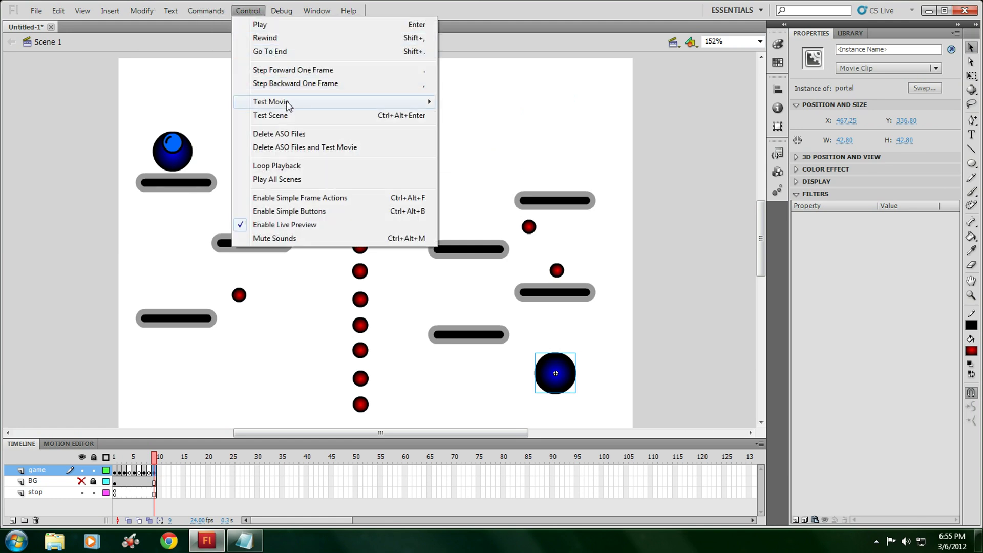
left_click(510, 159)
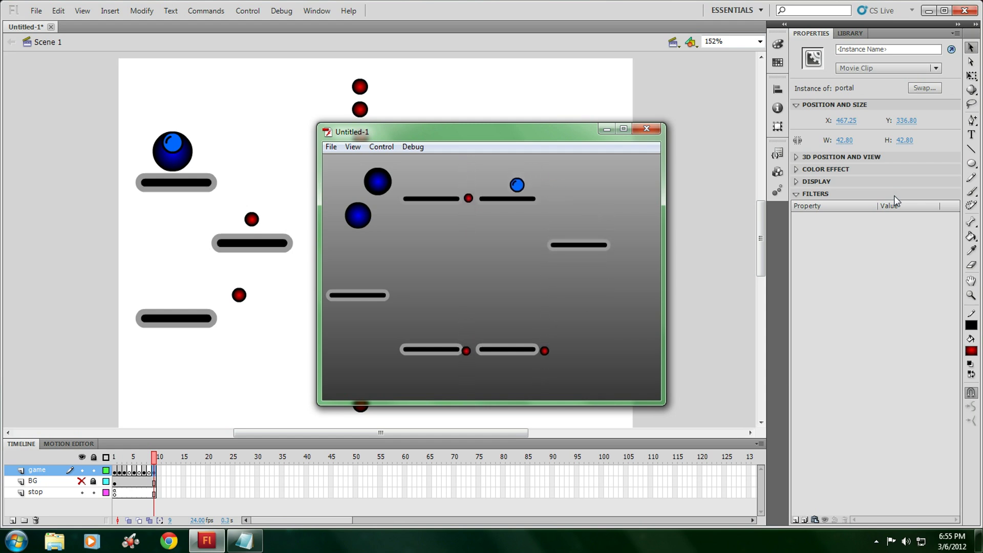
key("Left")
key("Up")
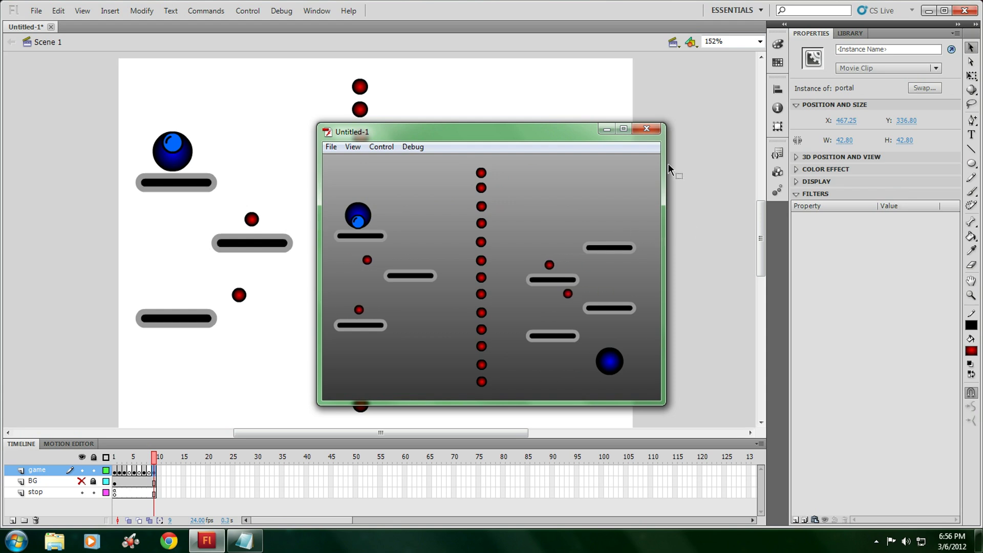
Close the test window and browse the Library symbols to find the green circle.
left_click(648, 129)
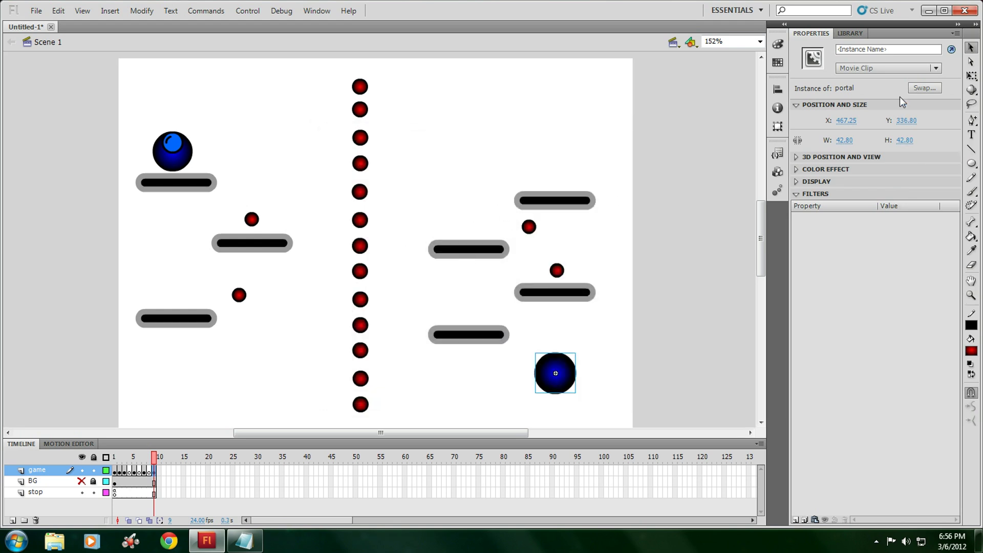
left_click(851, 33)
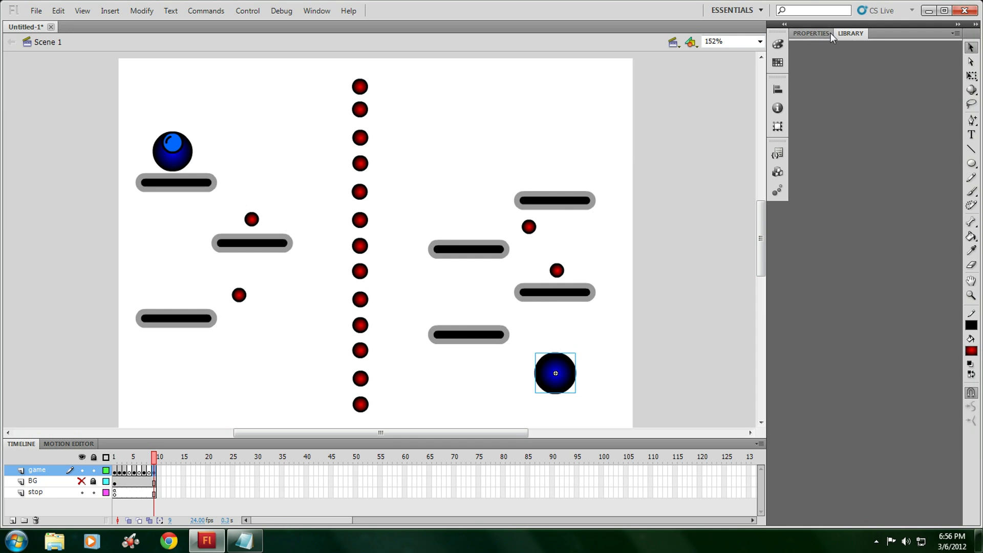
left_click(808, 34)
left_click(849, 33)
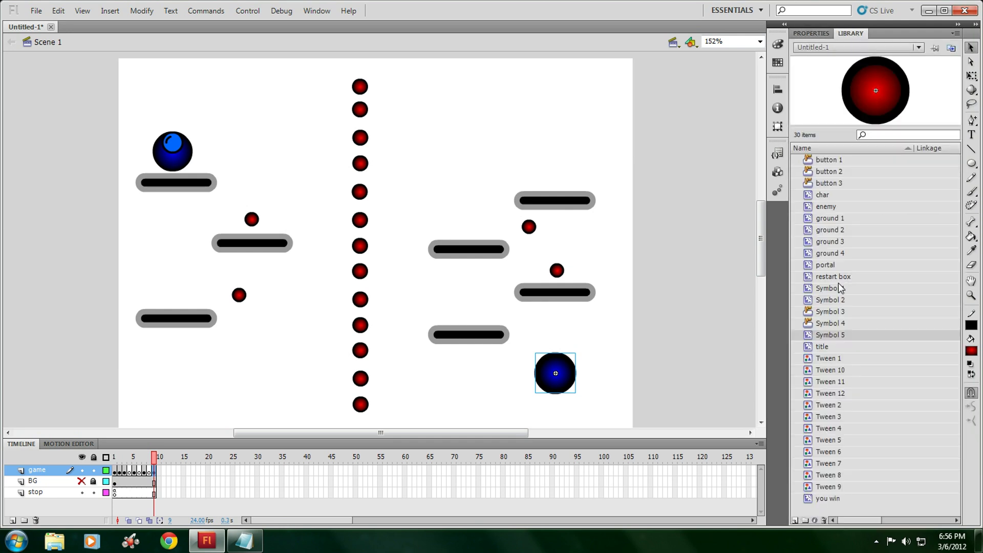
left_click(827, 266)
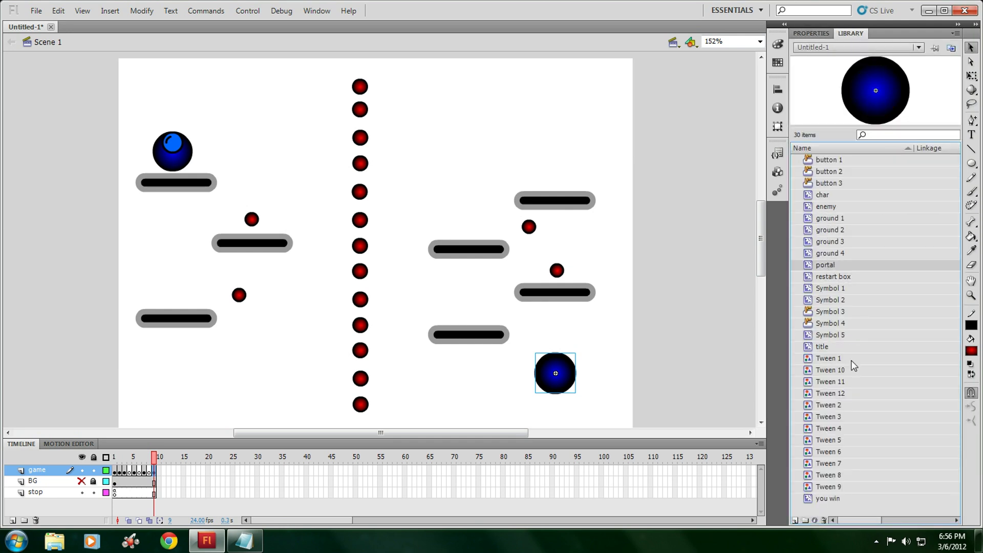
left_click(839, 347)
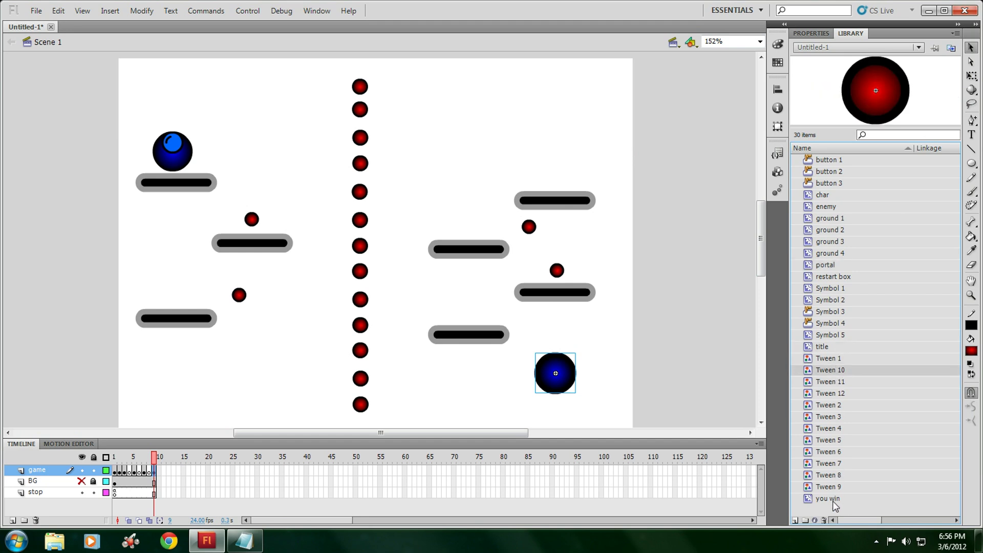
left_click(832, 499)
left_click(822, 347)
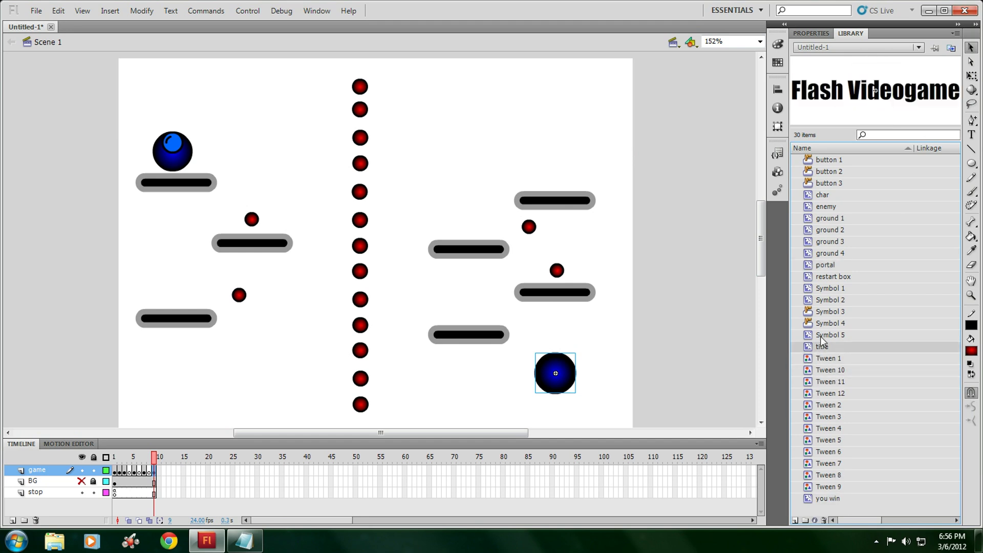
left_click(825, 300)
Place the green circle below the lower-left platform and confirm its script is empty.
mouse_move(875, 96)
left_mouse_down()
mouse_move(559, 164)
mouse_move(248, 364)
left_mouse_up()
right_click(249, 365)
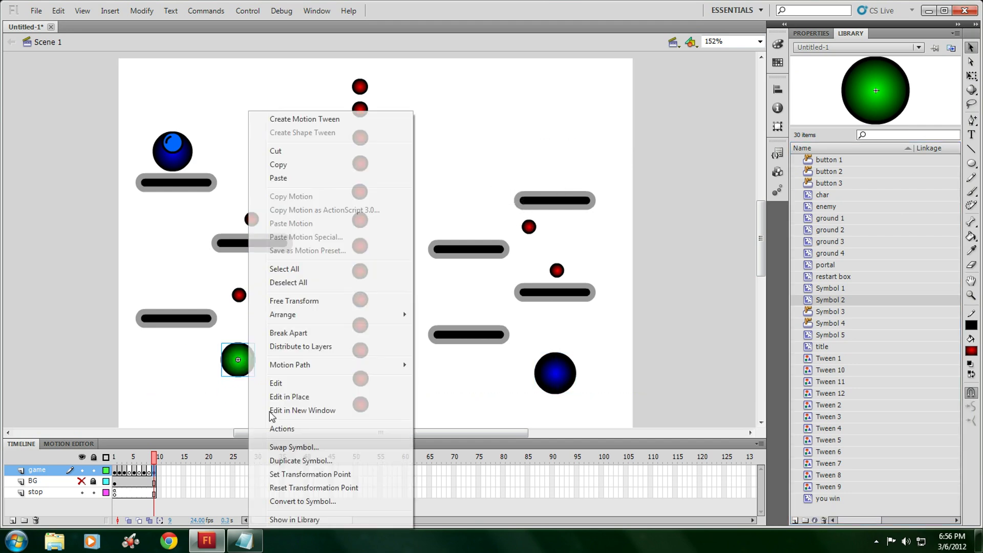
left_click(300, 430)
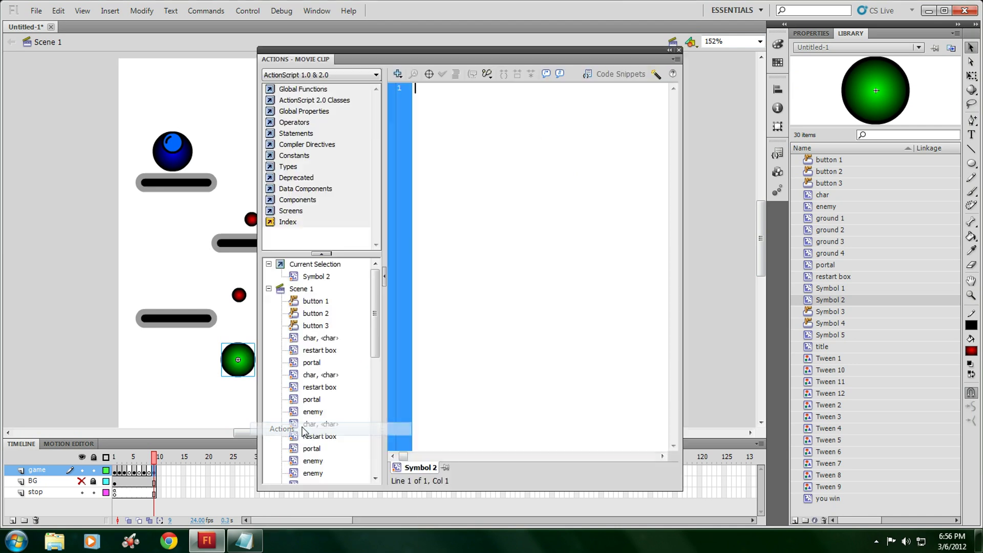
left_click(678, 50)
Scroll down to the restart box and bring up its context menu.
scroll(267, 338, "down", 2)
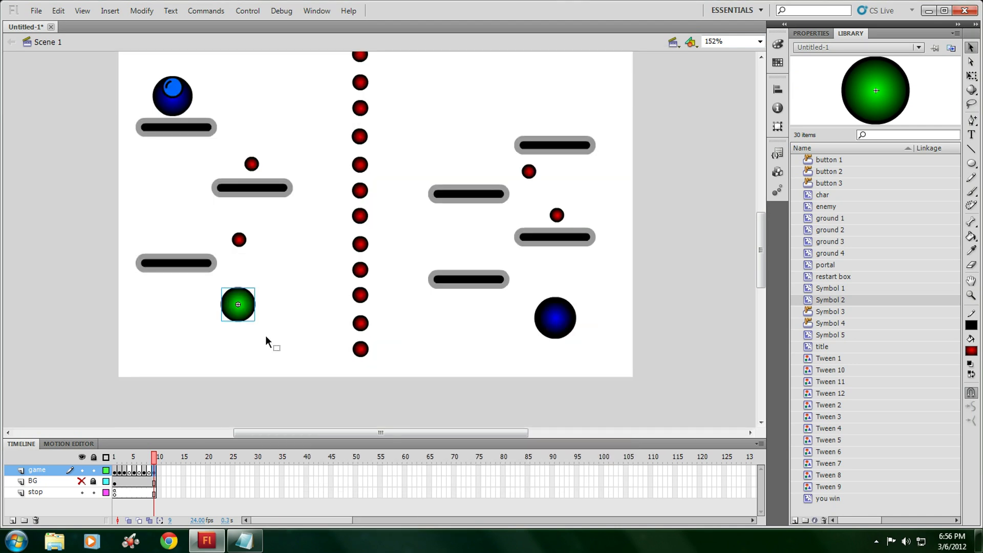
scroll(259, 344, "down", 2)
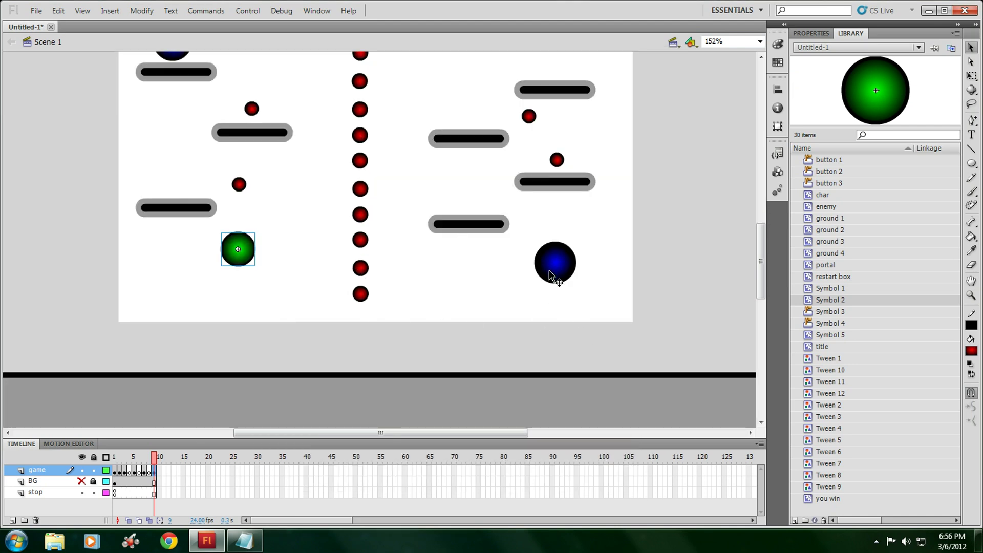
scroll(367, 278, "down", 2)
right_click(377, 366)
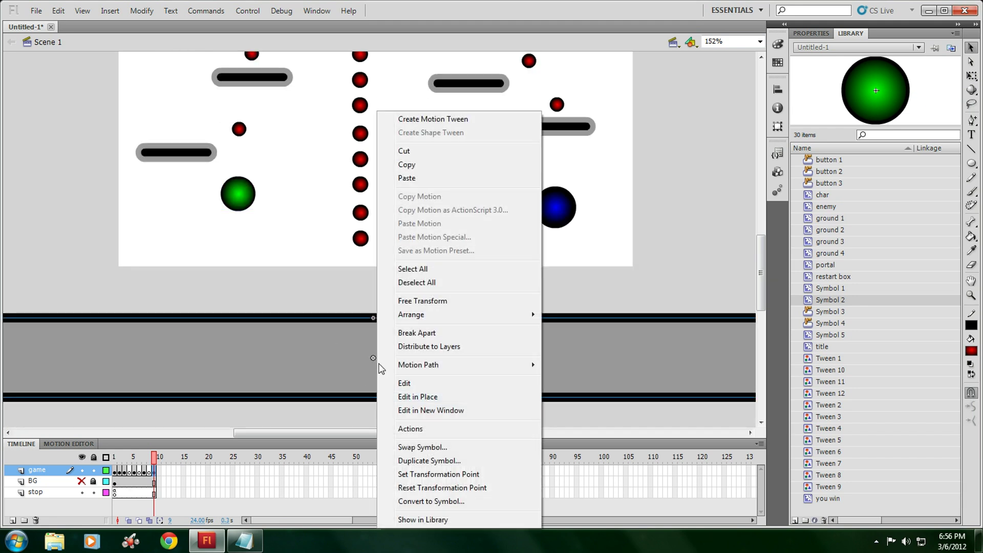
Copy the restart box's hitTest script from its Actions panel.
left_click(429, 435)
right_click(479, 122)
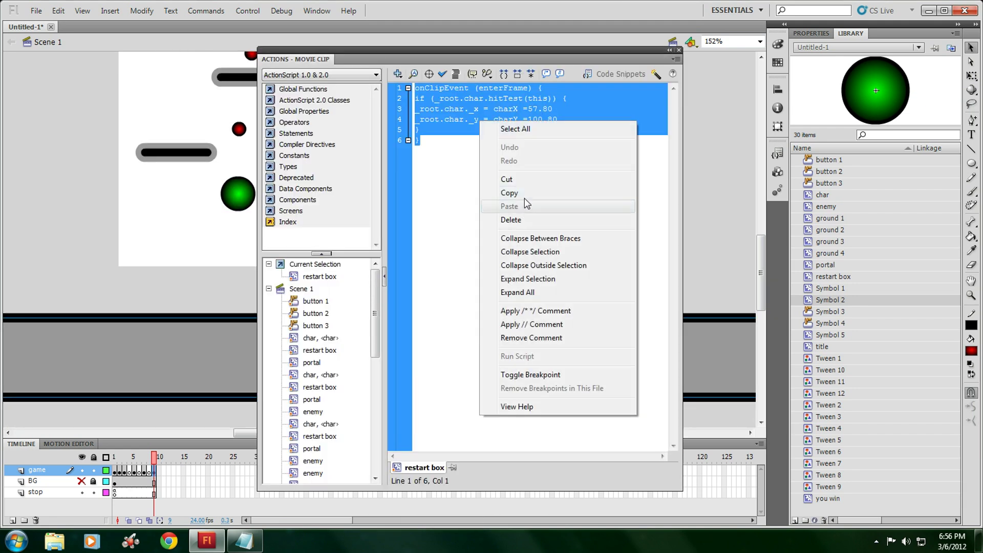
left_click(525, 192)
left_click(679, 51)
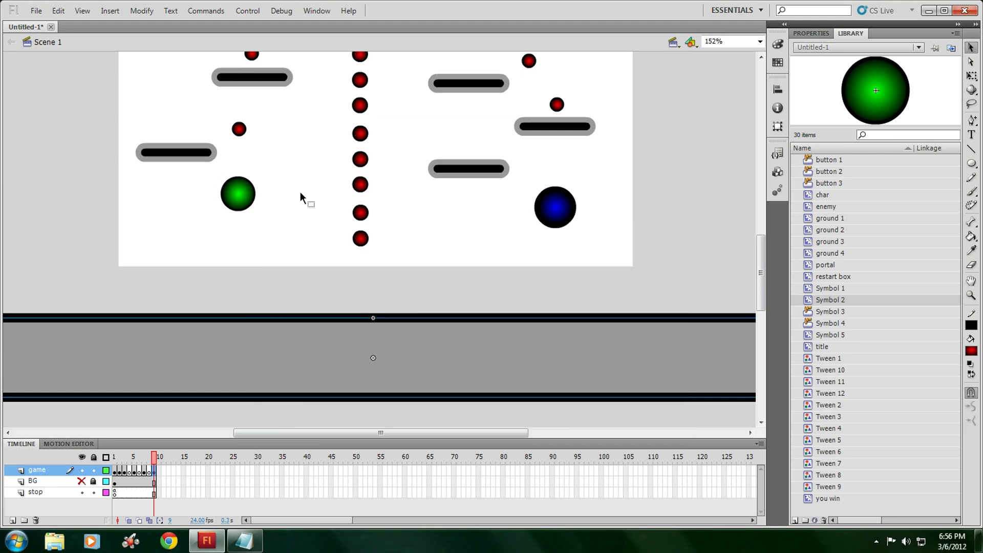
Paste the script into the green ball's Actions and clear the charX 57.80 and charY values.
right_click(246, 200)
left_click(352, 429)
right_click(484, 122)
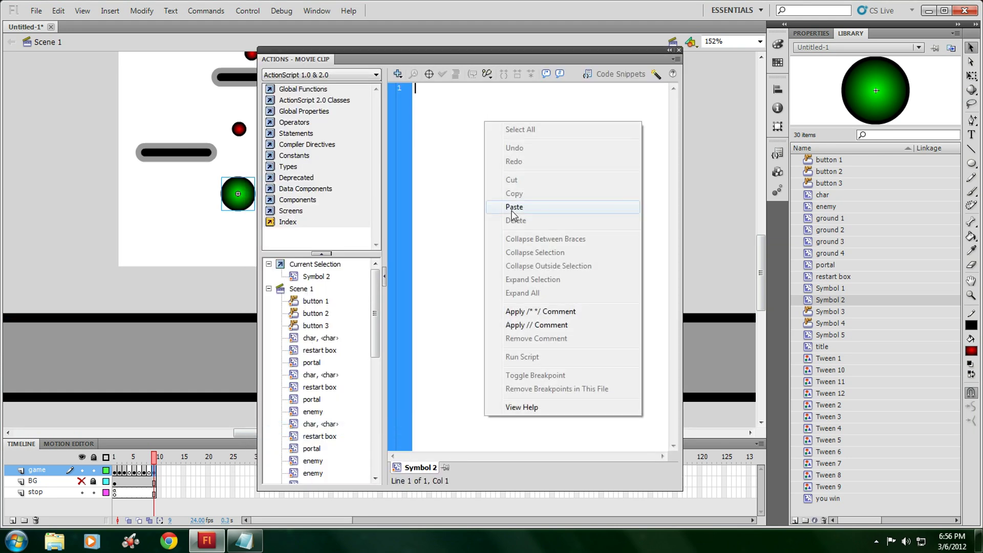
left_click(514, 207)
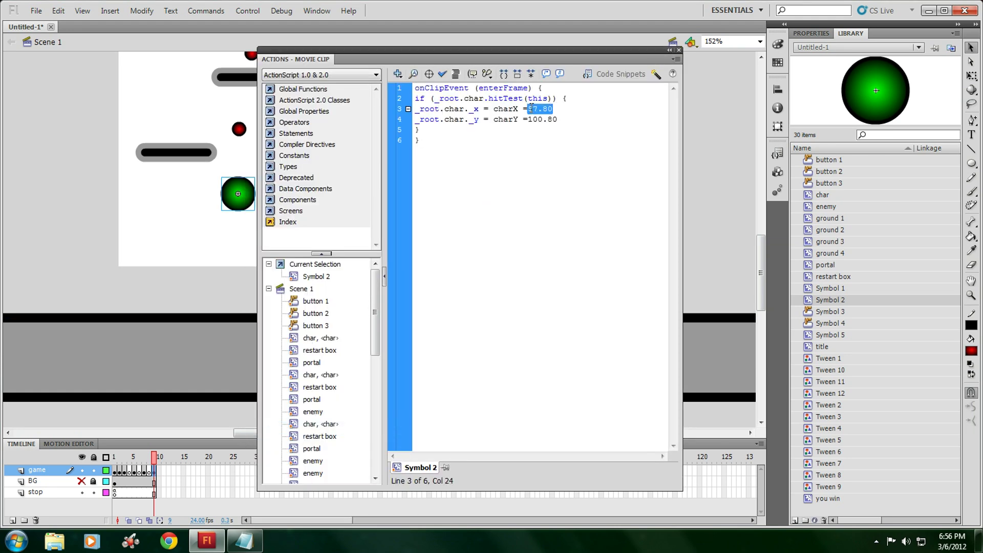
key("BackSpace")
left_click_drag(580, 120, 538, 123)
left_click(679, 50)
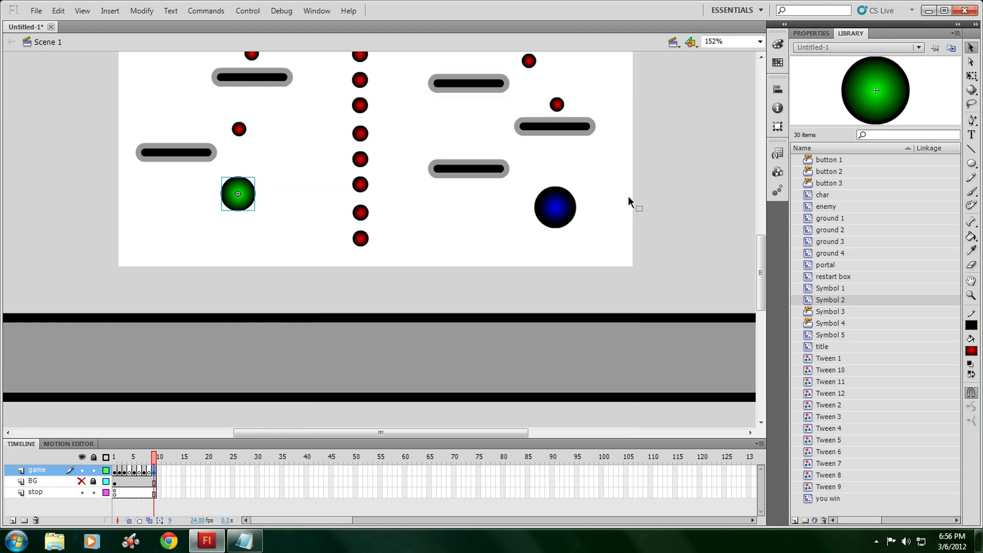
Draw a green radial-gradient ball with the Oval tool above the upper-right platform.
left_click(972, 164)
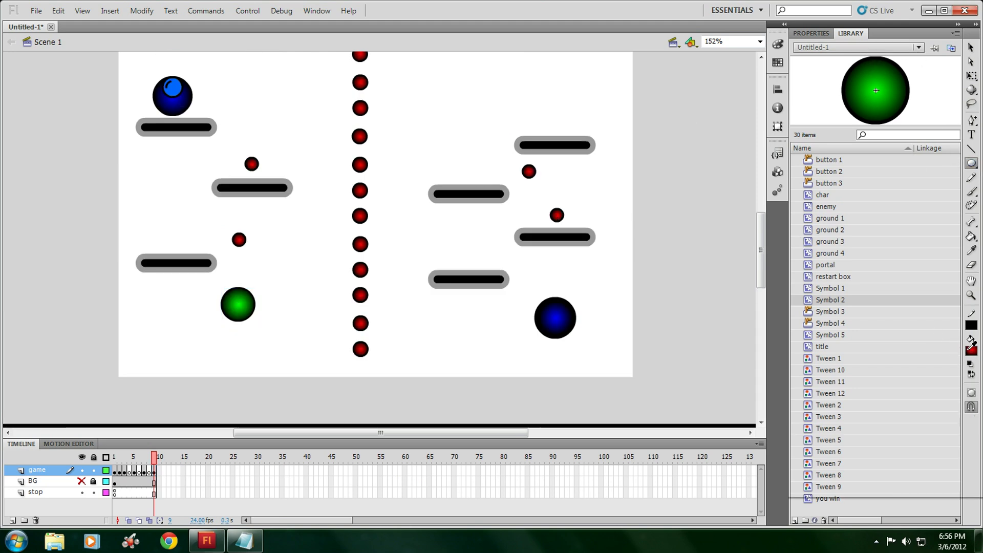
left_click(971, 351)
left_click(822, 493)
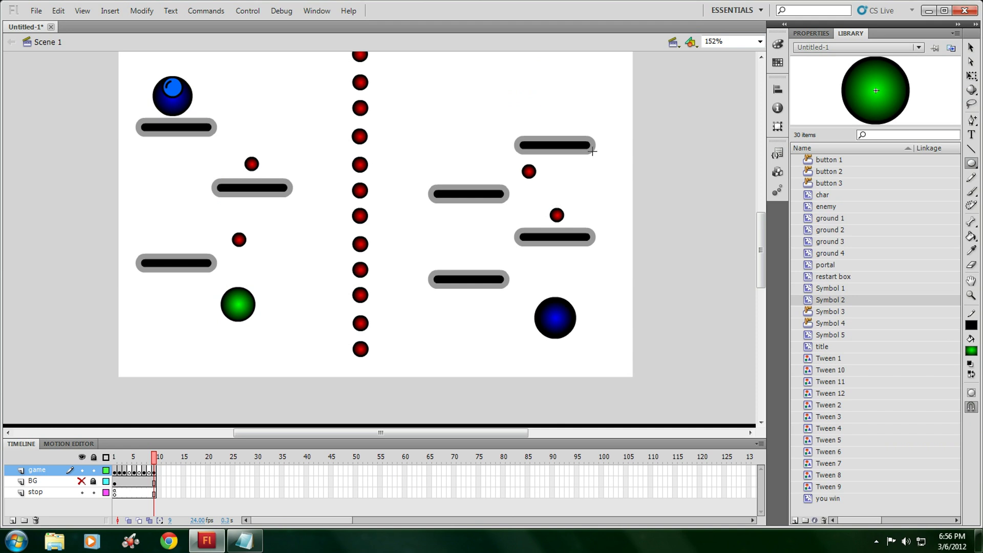
left_click_drag(566, 129, 533, 97)
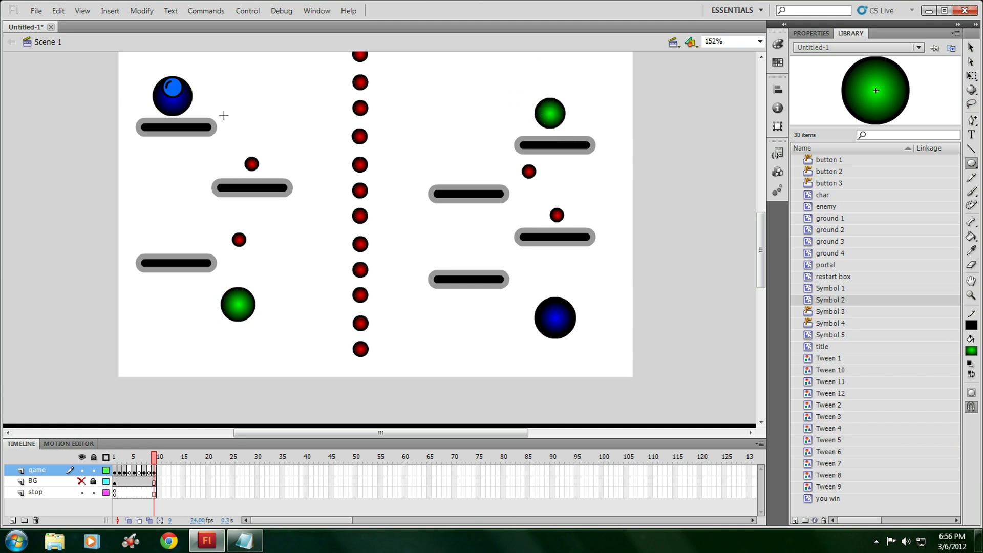
Move the new ball up and read its position, X 446, Y 70.70, in Properties.
left_click(970, 47)
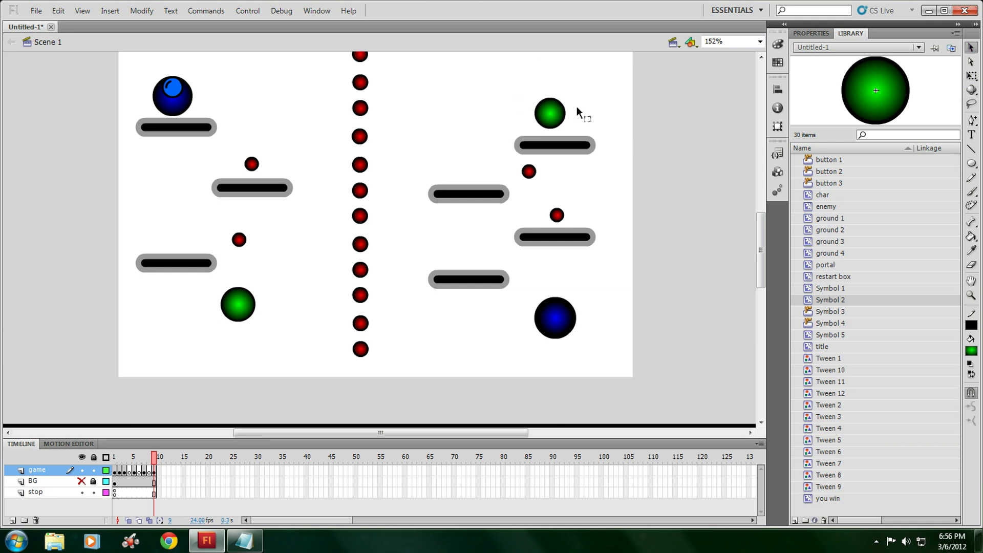
mouse_move(500, 66)
left_mouse_down()
mouse_move(581, 128)
mouse_move(546, 81)
left_mouse_up()
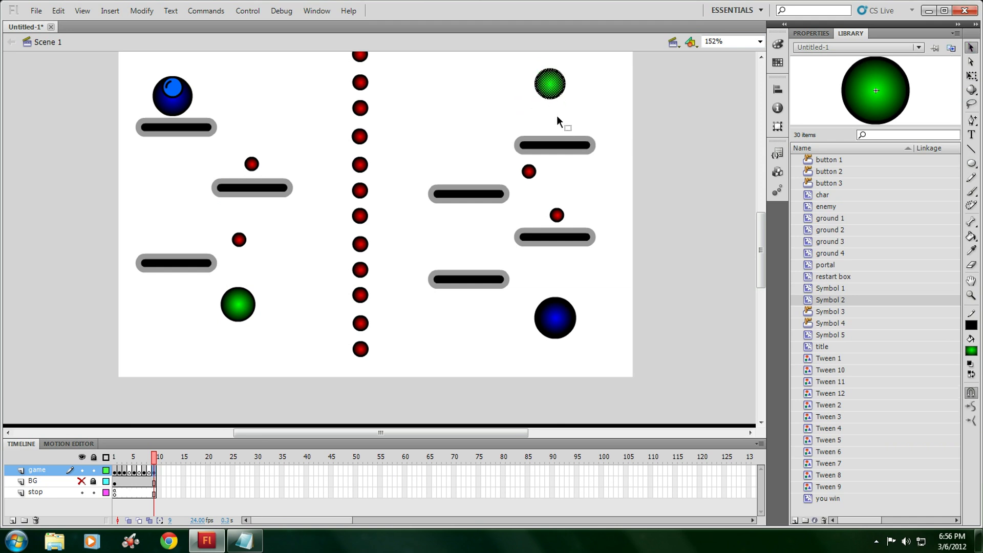
scroll(557, 117, "up", 2)
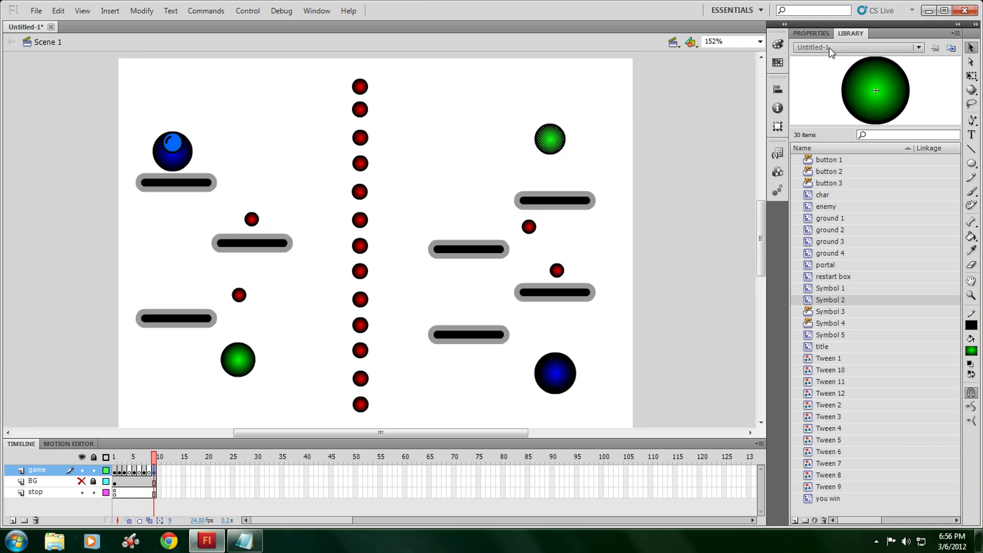
left_click(812, 33)
left_click(561, 143)
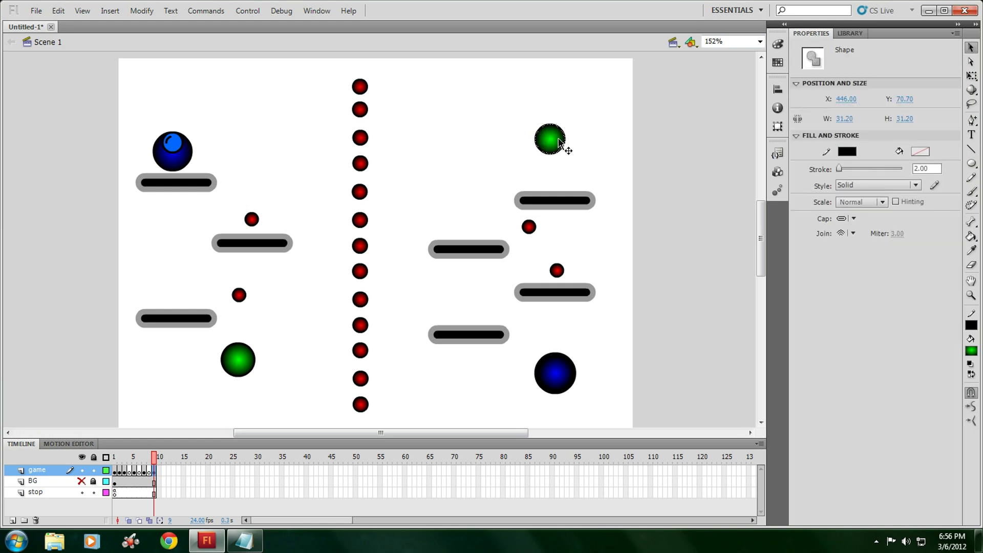
left_click(551, 148)
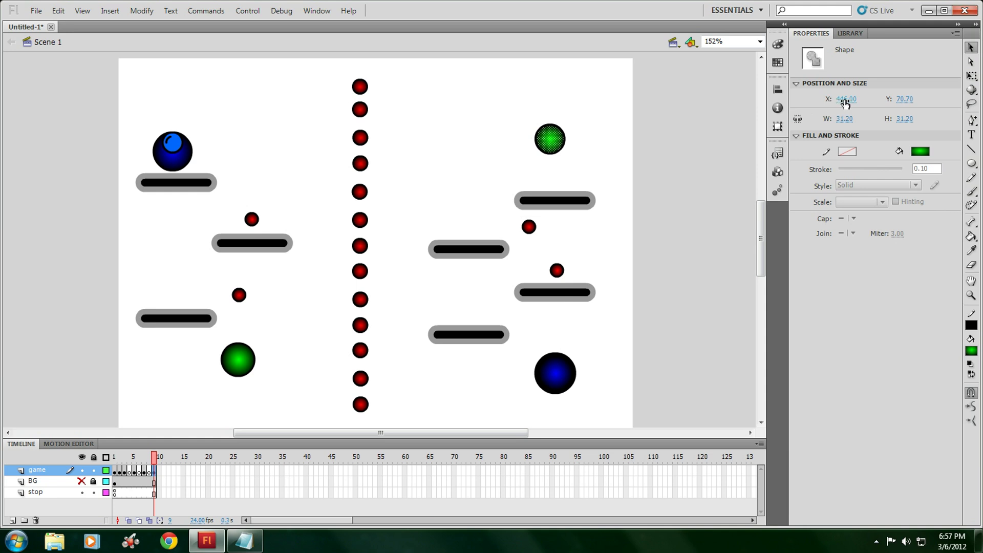
Set the lower-left green ball's script to charX = 446 and charY = 70.70.
right_click(237, 360)
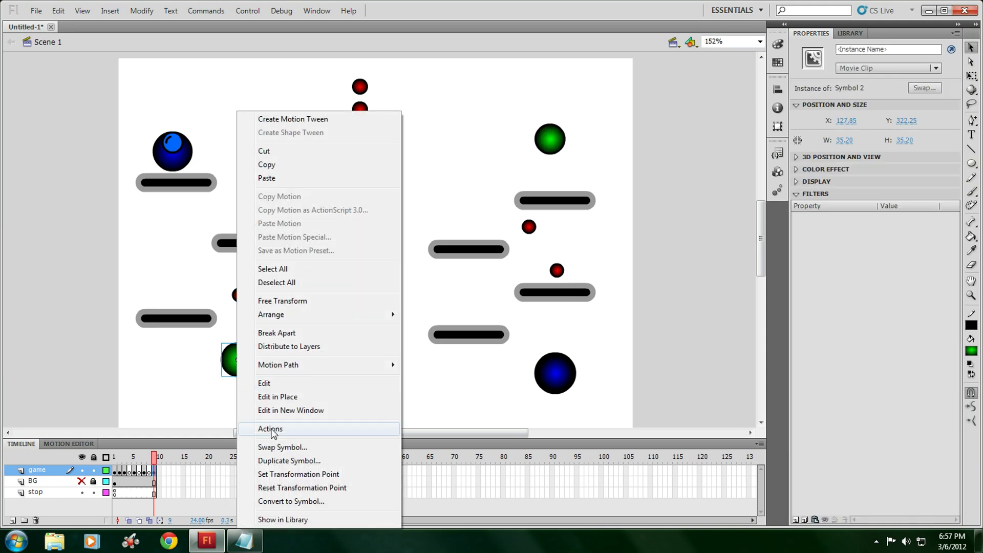
left_click(276, 428)
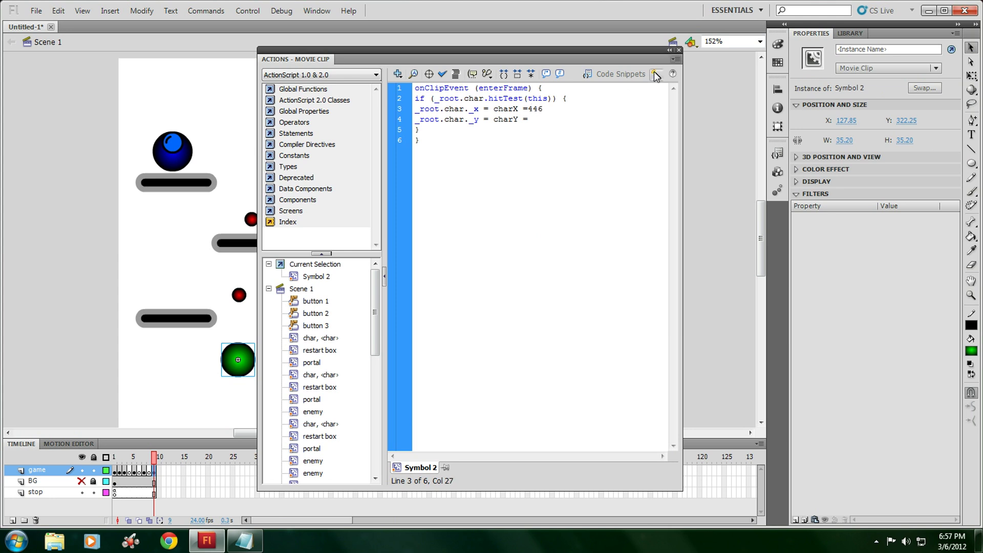
left_click(679, 50)
left_click(558, 136)
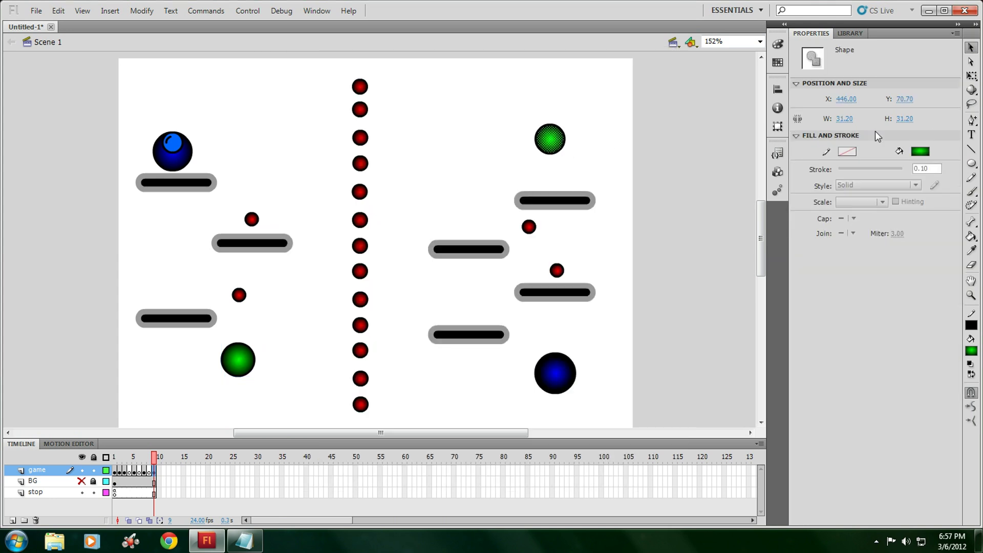
right_click(254, 365)
left_click(276, 429)
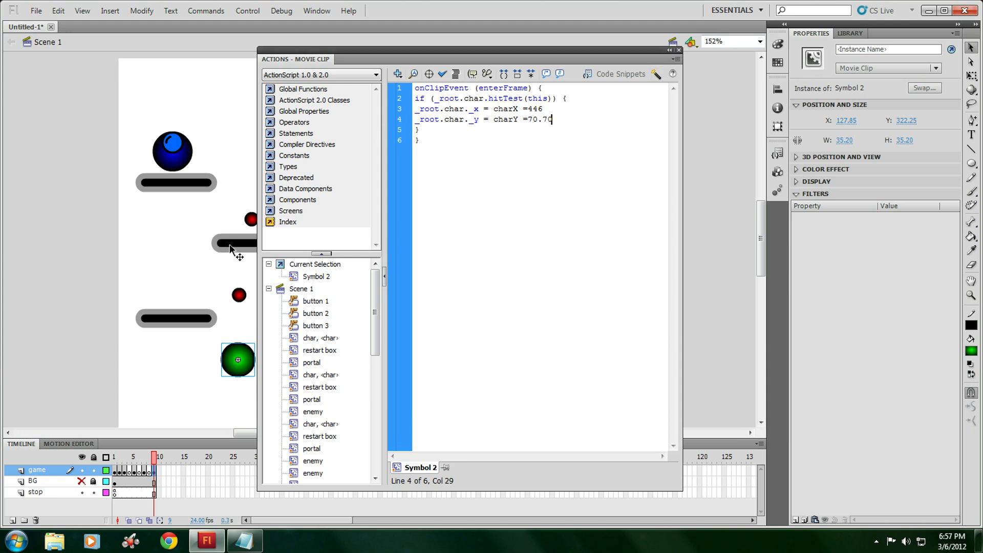
left_click(679, 51)
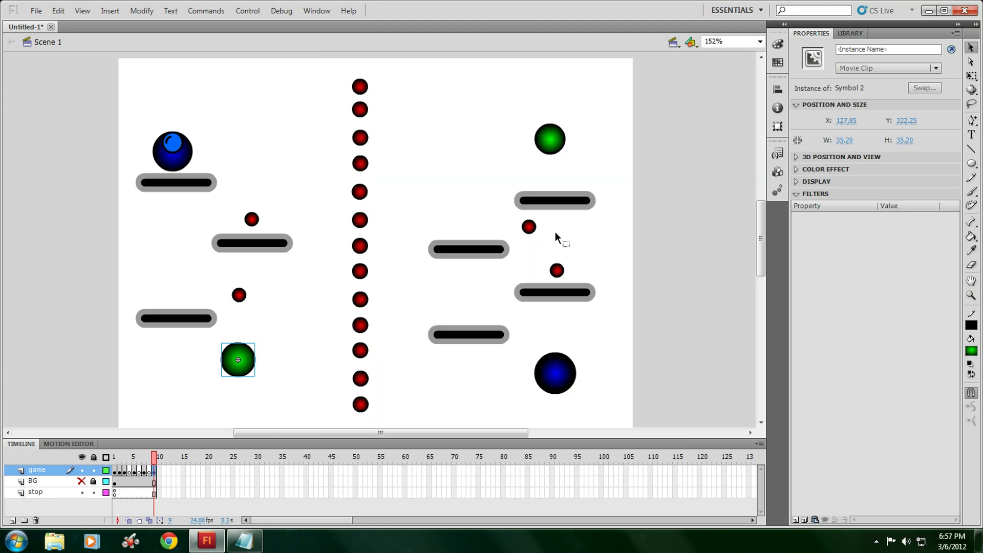
Test the movie and touch the green ball to teleport beside the upper-right circle.
left_click(248, 11)
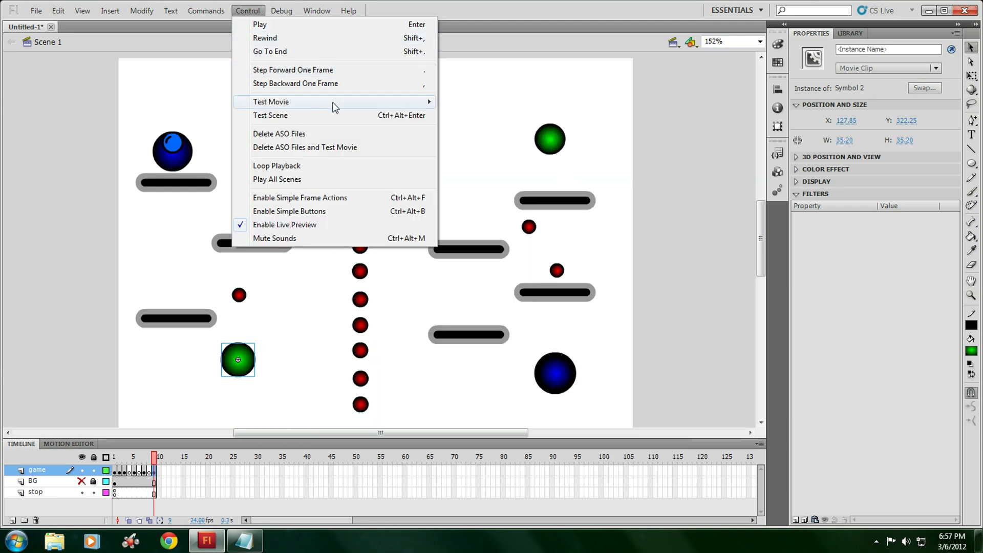
left_click(481, 157)
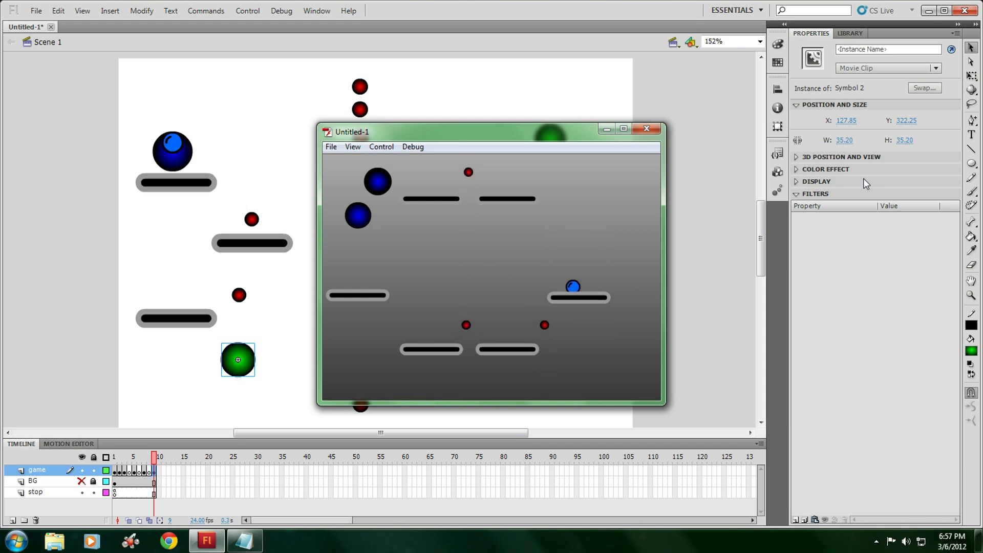
key("Left")
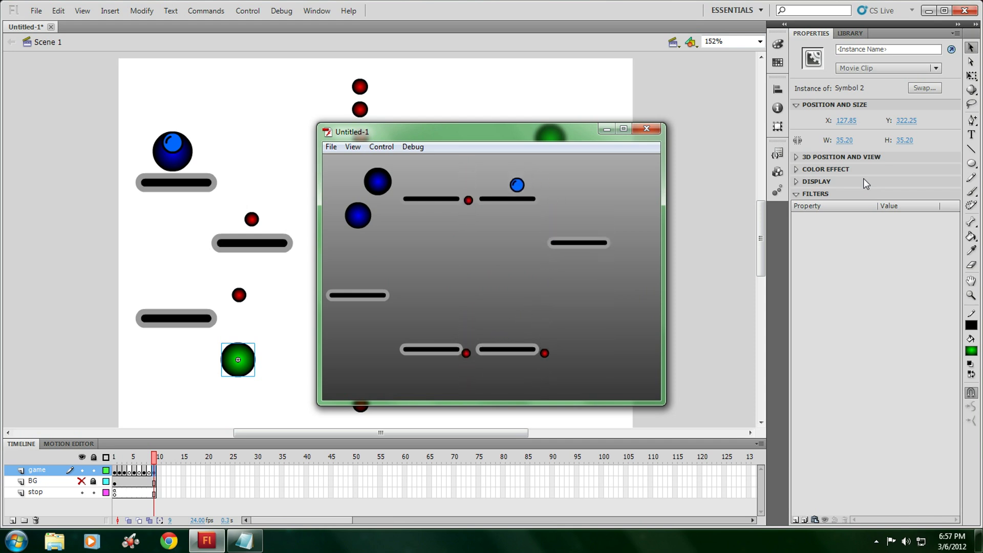
key("Left")
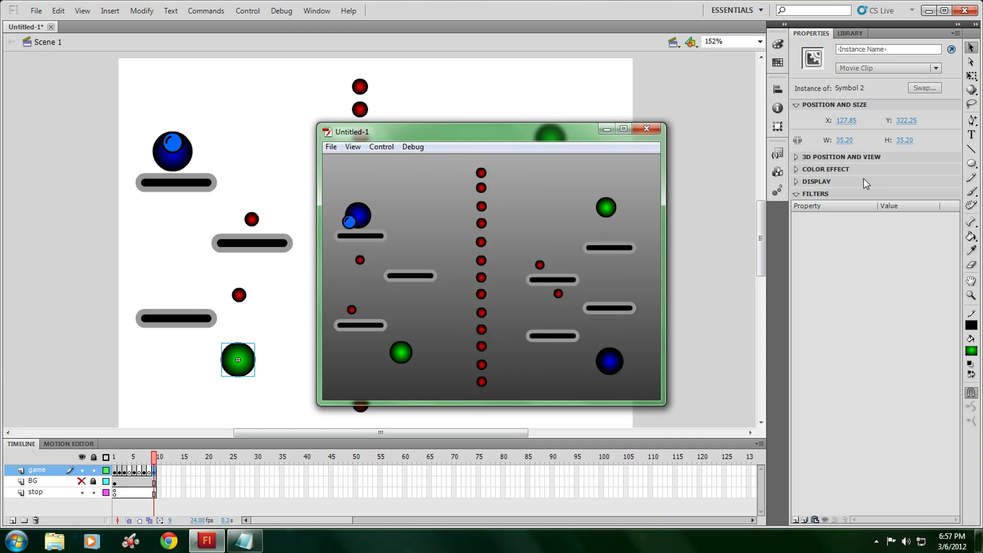
key("Right")
key("Right")
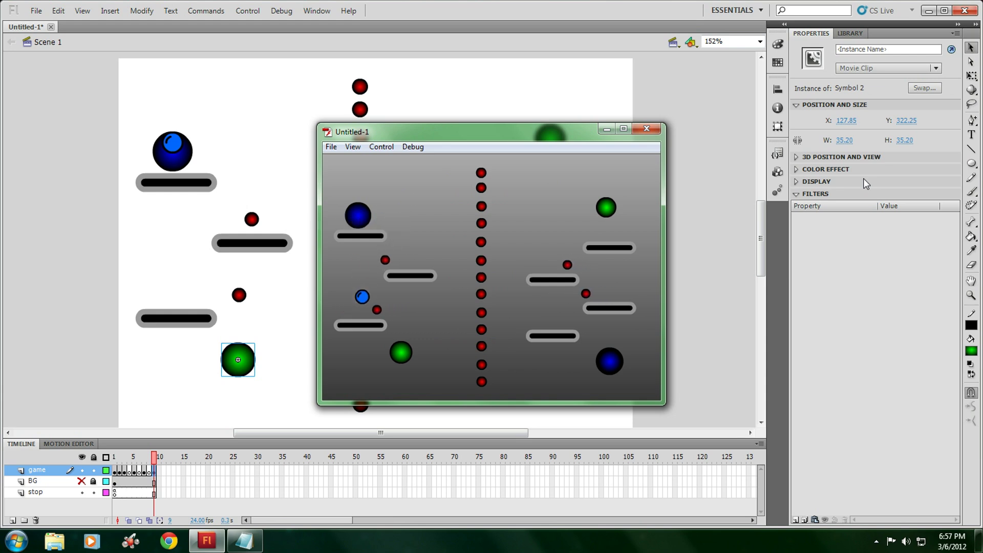
key("Right")
key("Right")
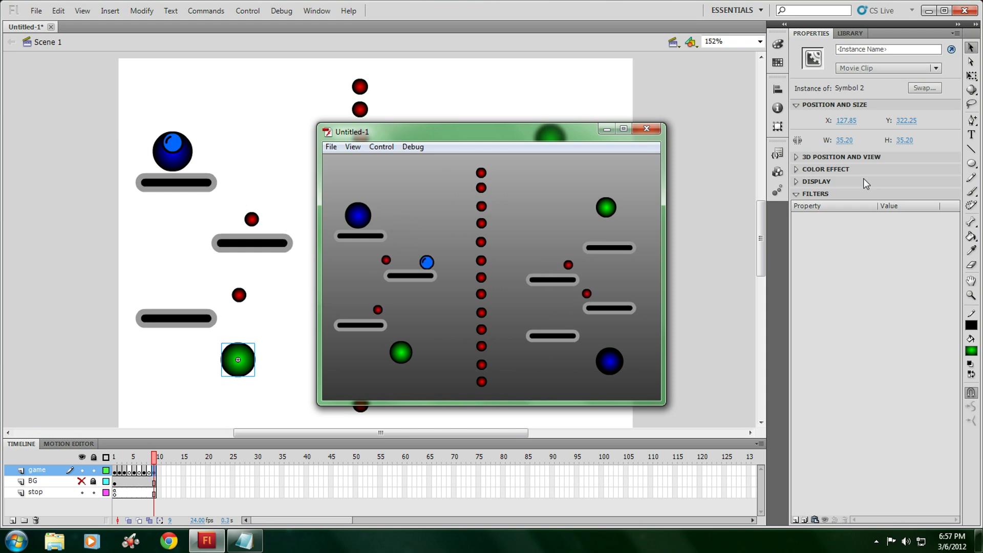
key("Left")
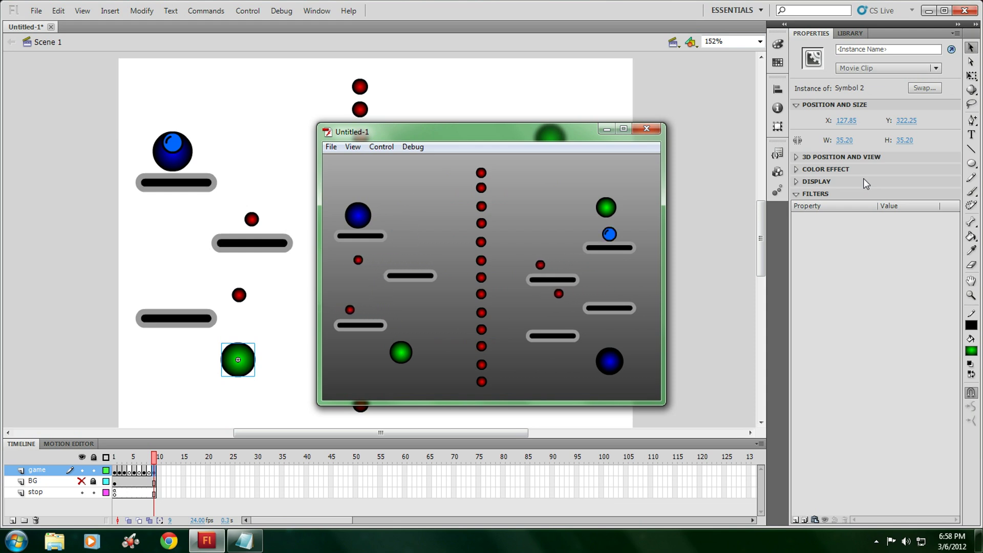
key("Left")
key("Left")
key("Right")
key("Left")
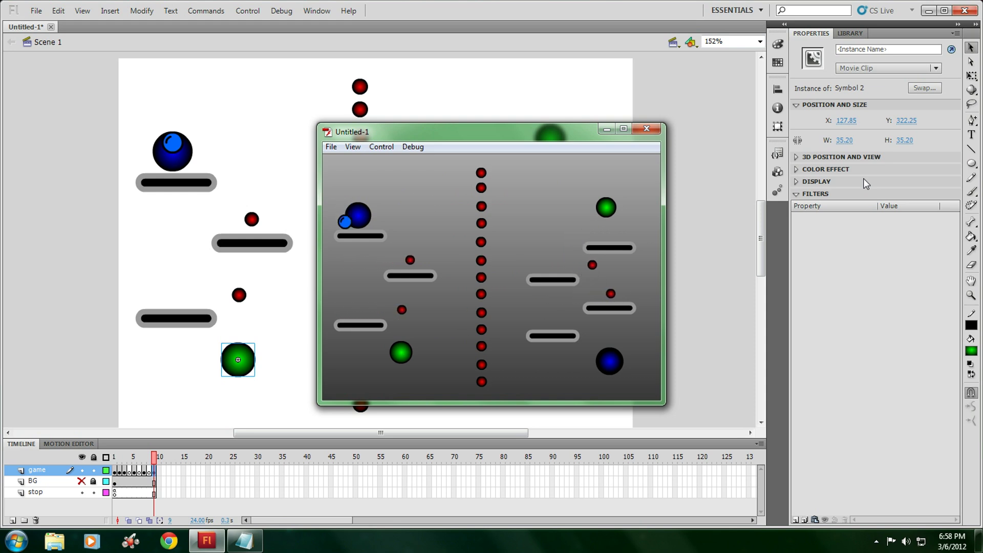
key("Right")
key("Left")
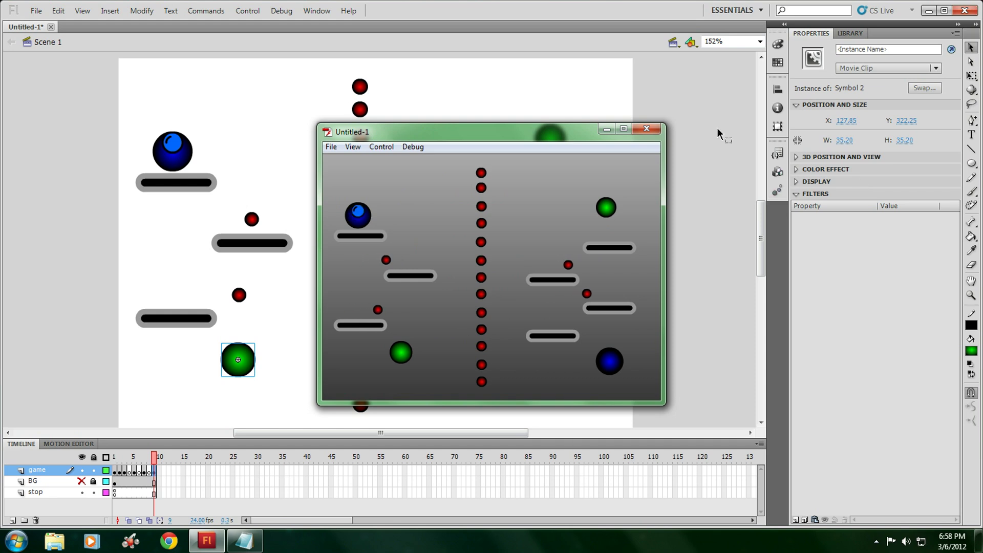
Close the test window and recheck the portal's script that jumps to frame 11.
left_click(647, 129)
left_click(560, 277)
left_click(248, 10)
left_click(333, 148)
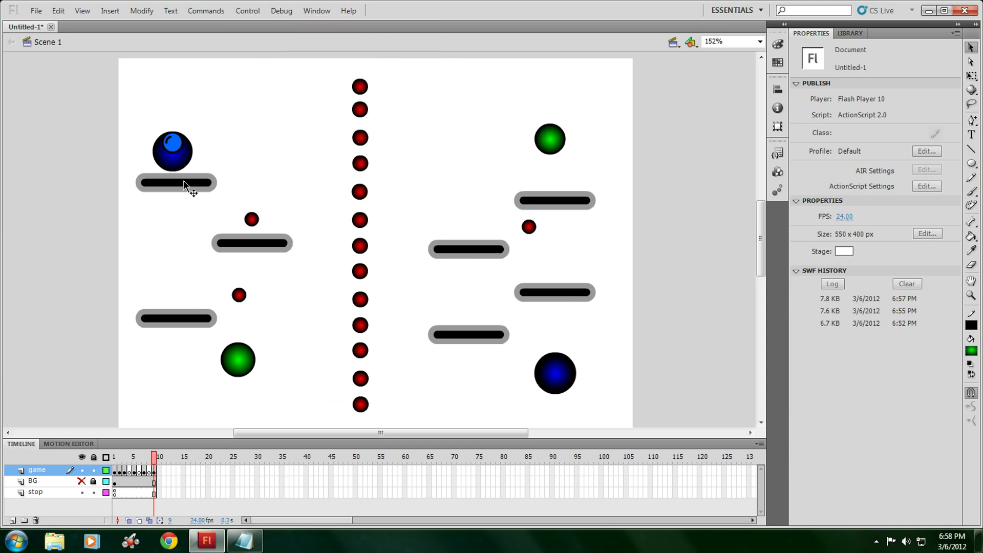
right_click(562, 373)
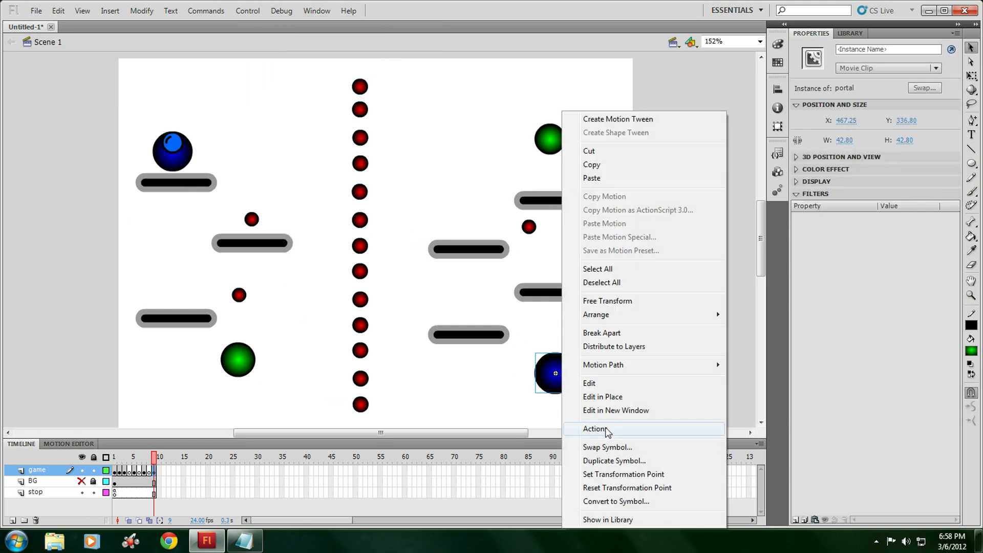
left_click(594, 432)
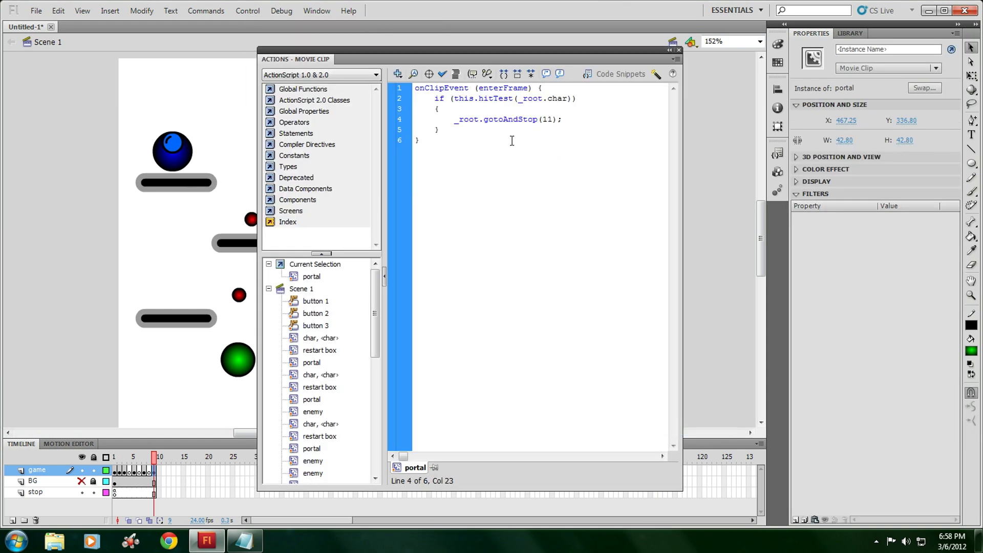
left_click(680, 52)
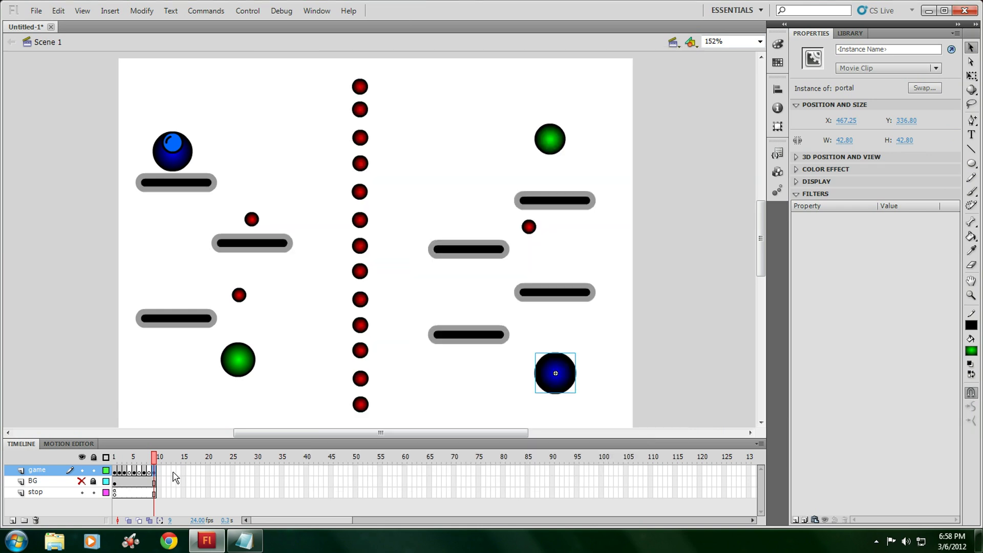
Select everything on frame 11 of the game layer and delete it.
left_click(158, 484)
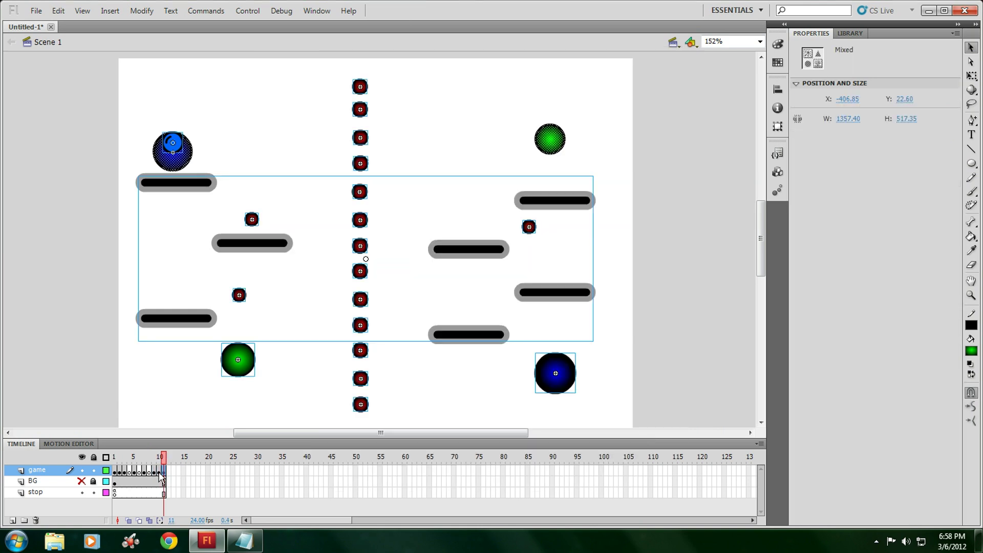
left_click(161, 480)
left_click(163, 471)
key("Delete")
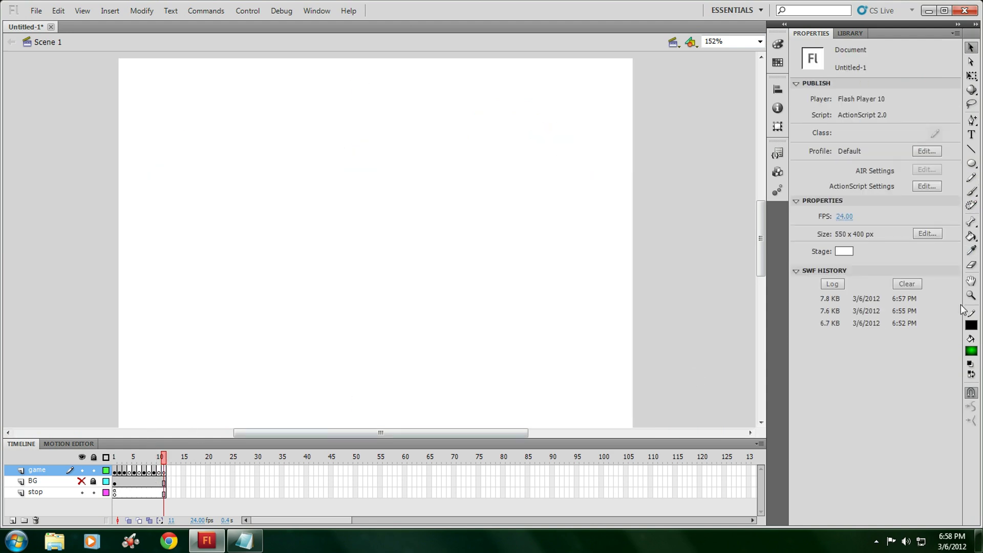
Add the Main Menu button to the stage with script on(release){gotoAndStop(1)}.
left_click(864, 33)
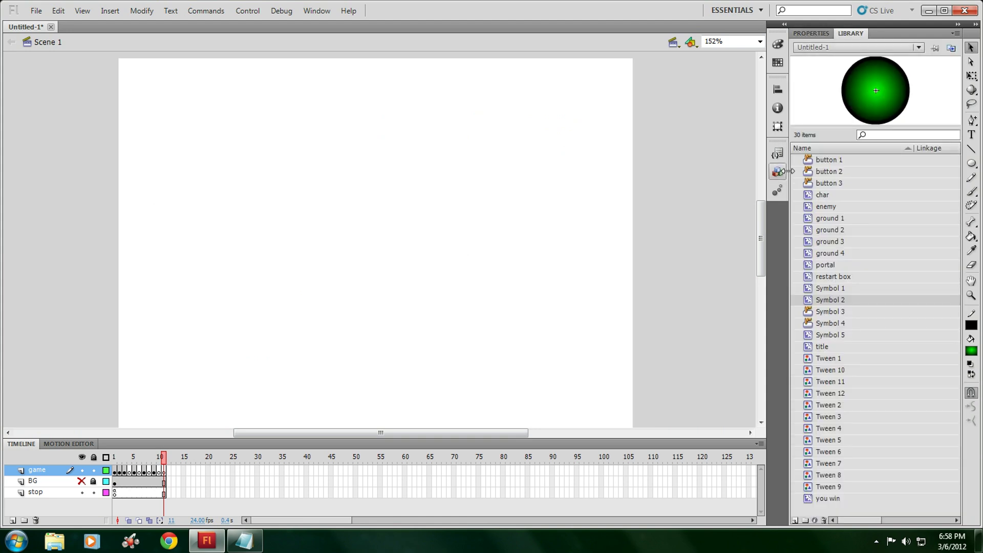
left_click(846, 324)
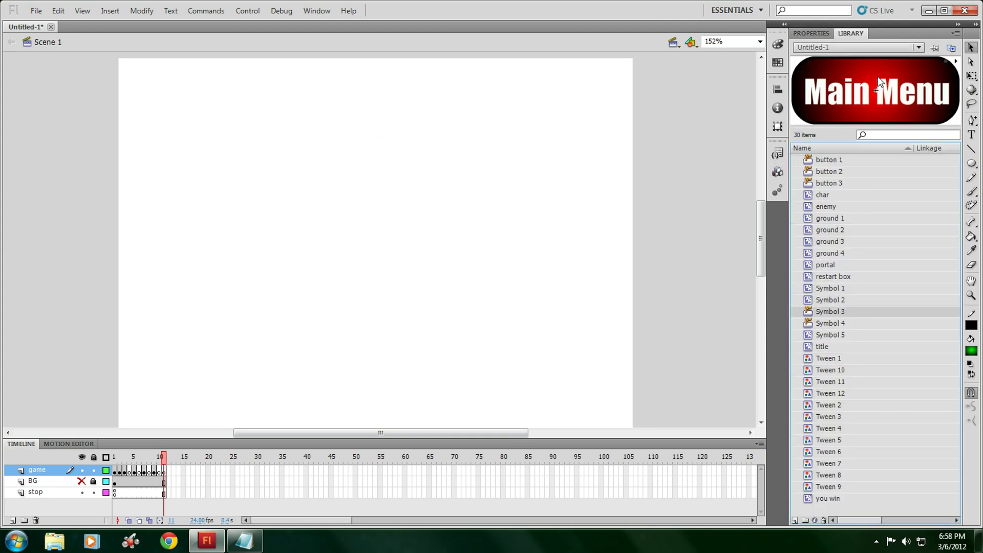
left_click_drag(879, 82, 380, 149)
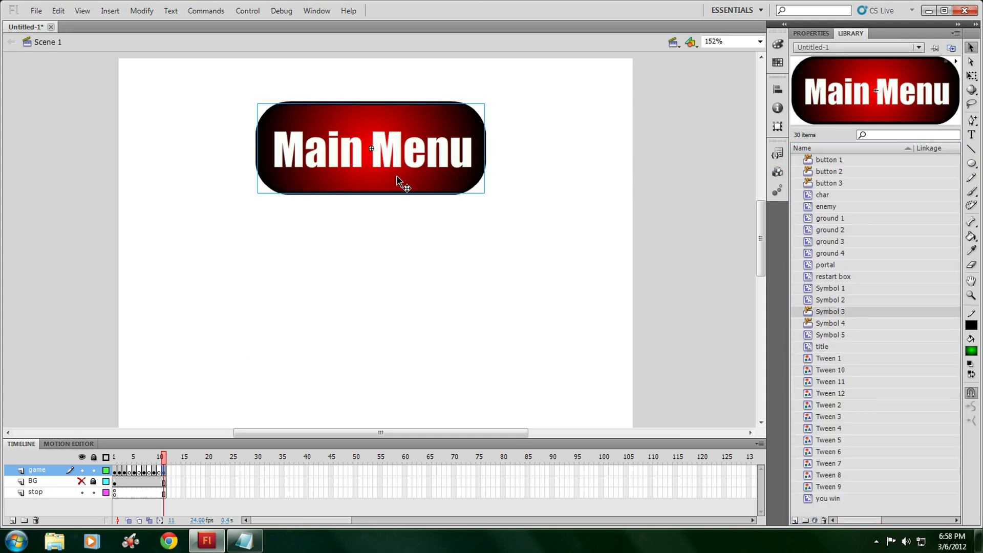
right_click(398, 177)
left_click(412, 429)
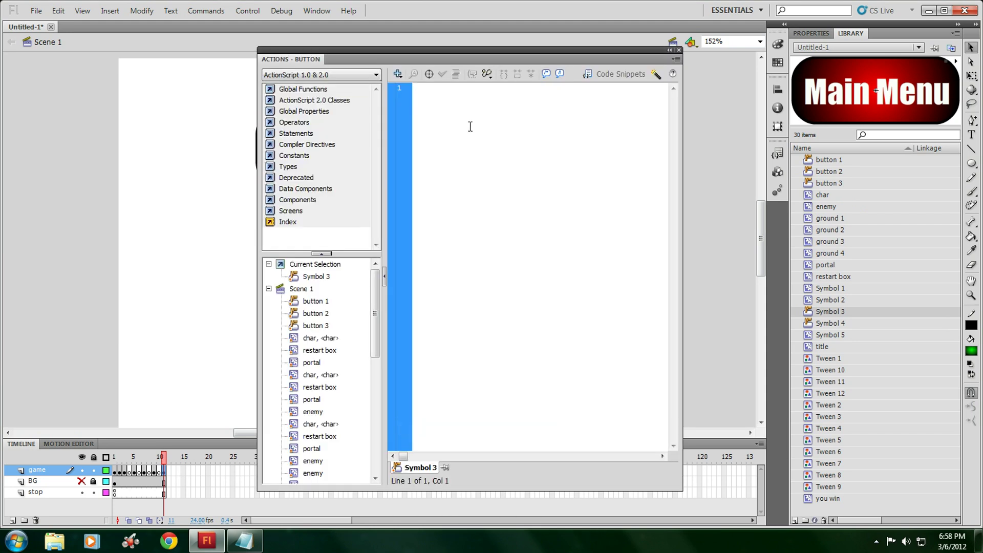
type("on(")
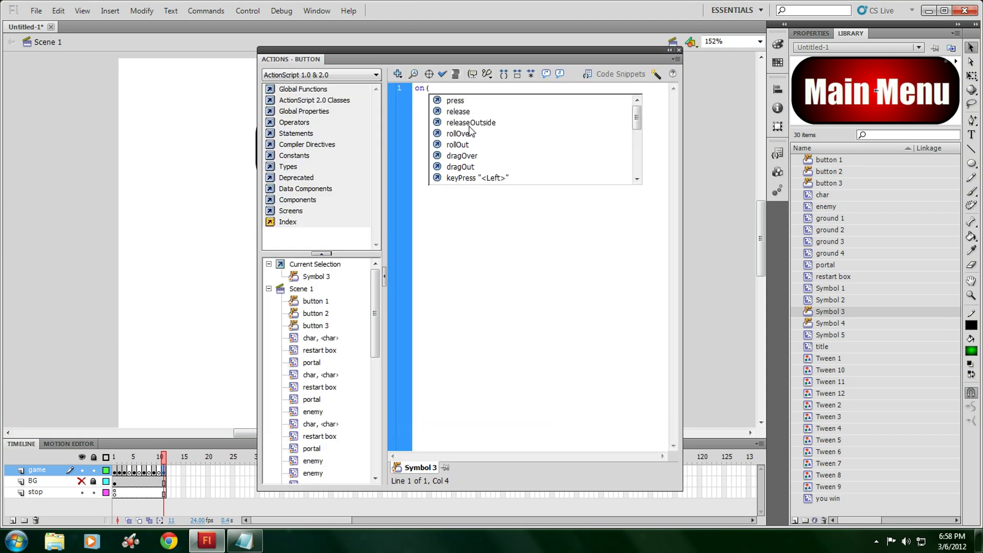
key("Down")
key("Down")
key("Return")
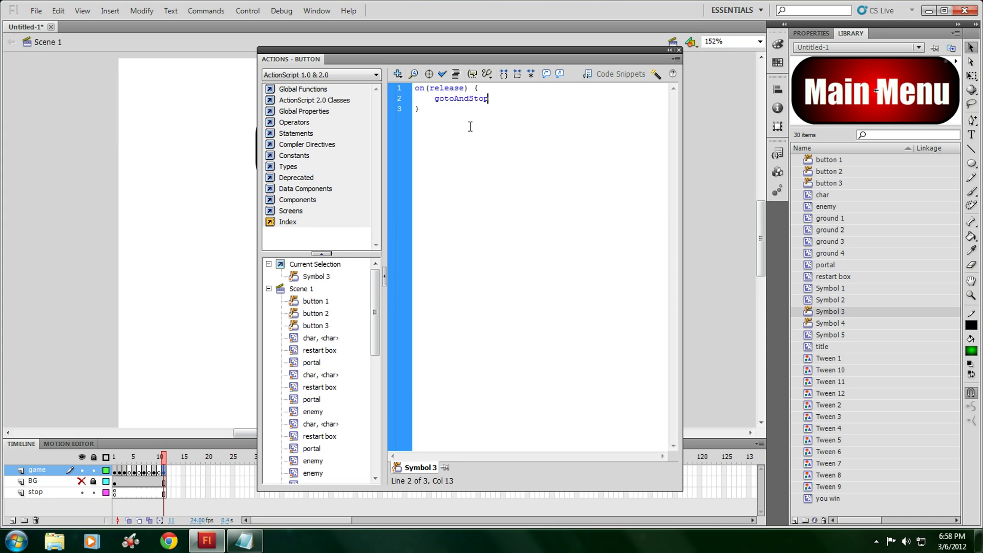
type("(1")
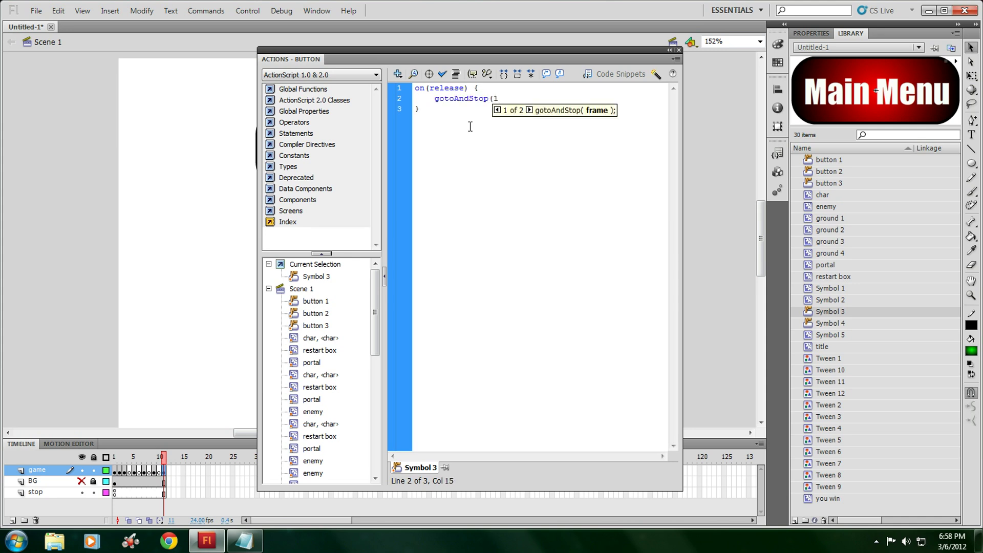
type(")")
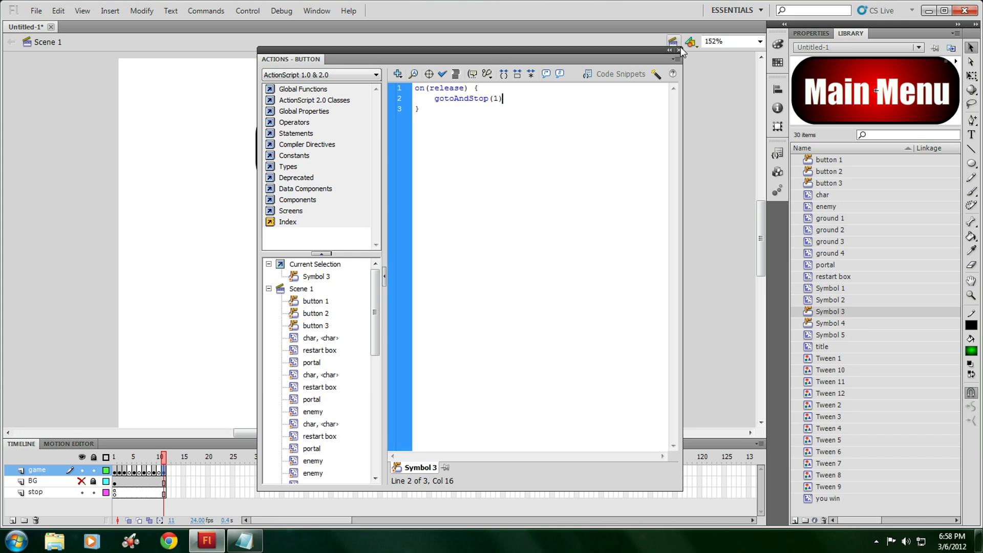
left_click(680, 50)
Move the Main Menu button lower and place the 'you win' text above it.
left_click(423, 264)
left_click(115, 475)
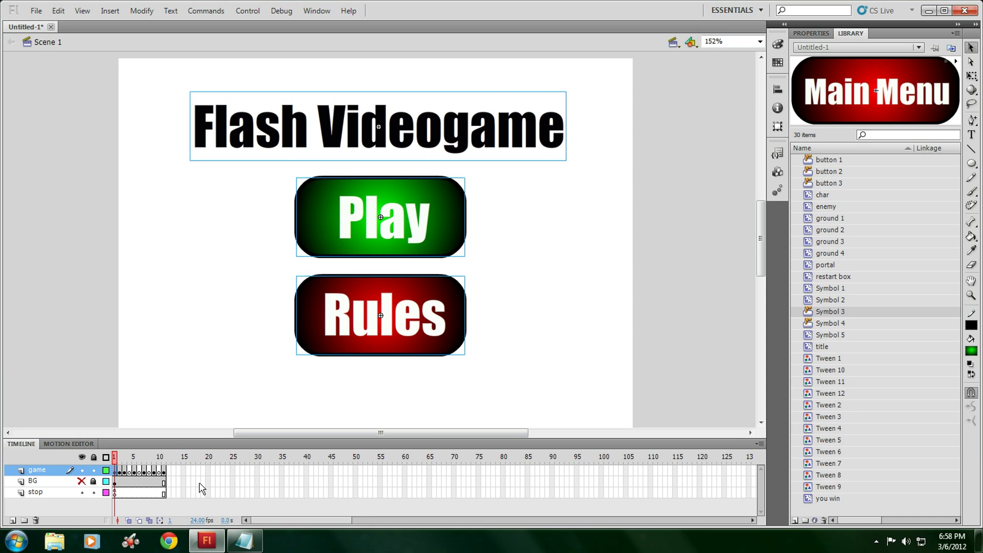
left_click(164, 473)
left_click_drag(369, 180, 372, 338)
left_click(834, 498)
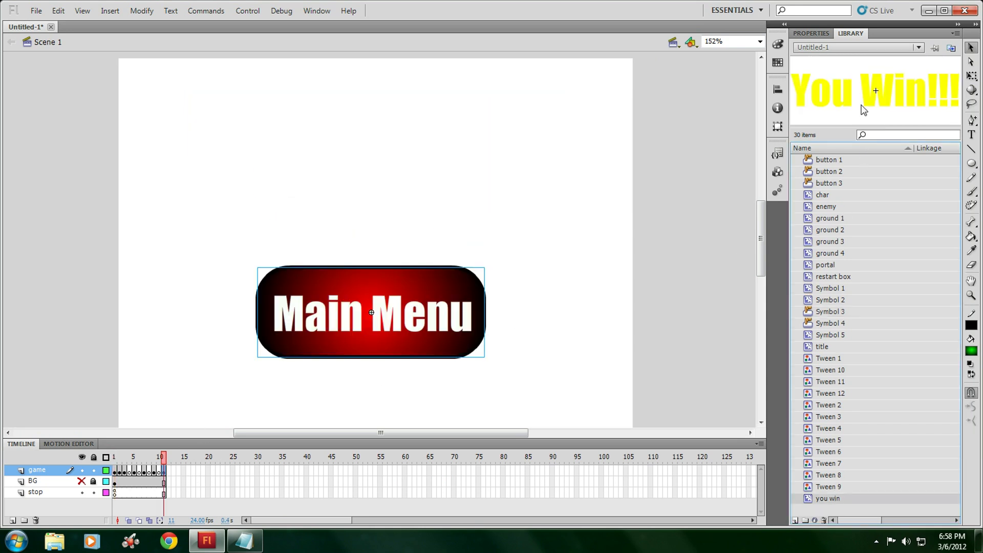
left_click_drag(864, 106, 377, 183)
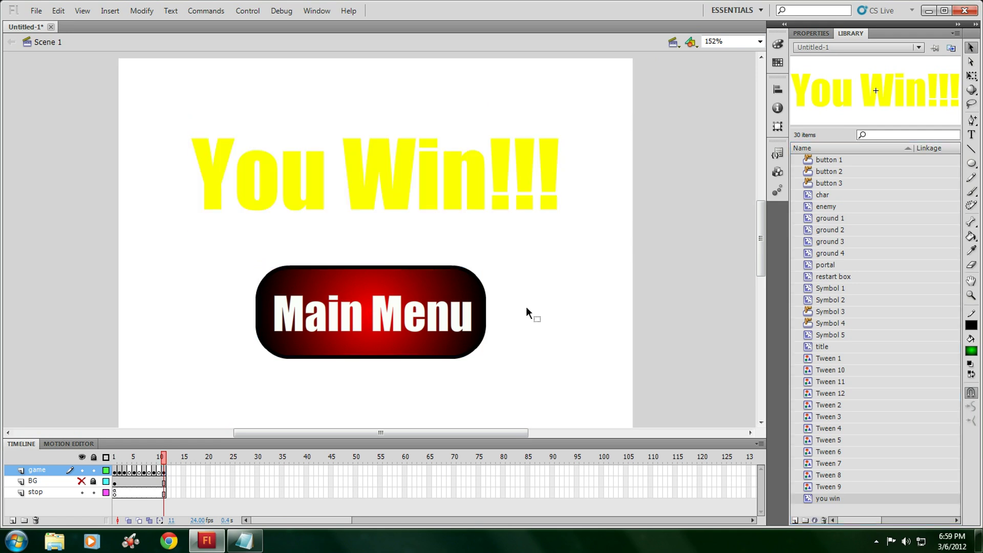
Start a test run, rewind to the title, view Rules, then start the first level.
left_click(239, 12)
mouse_move(271, 101)
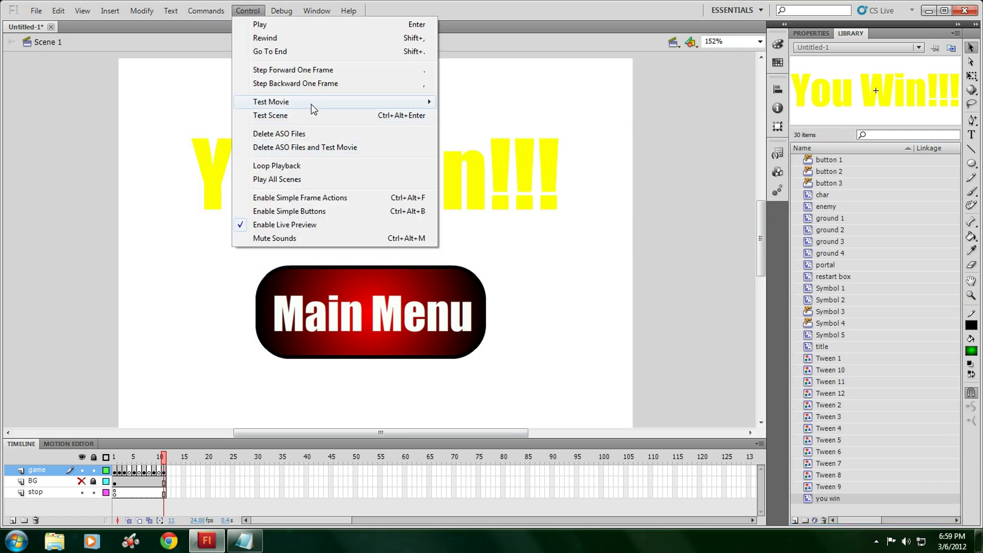
left_click(454, 162)
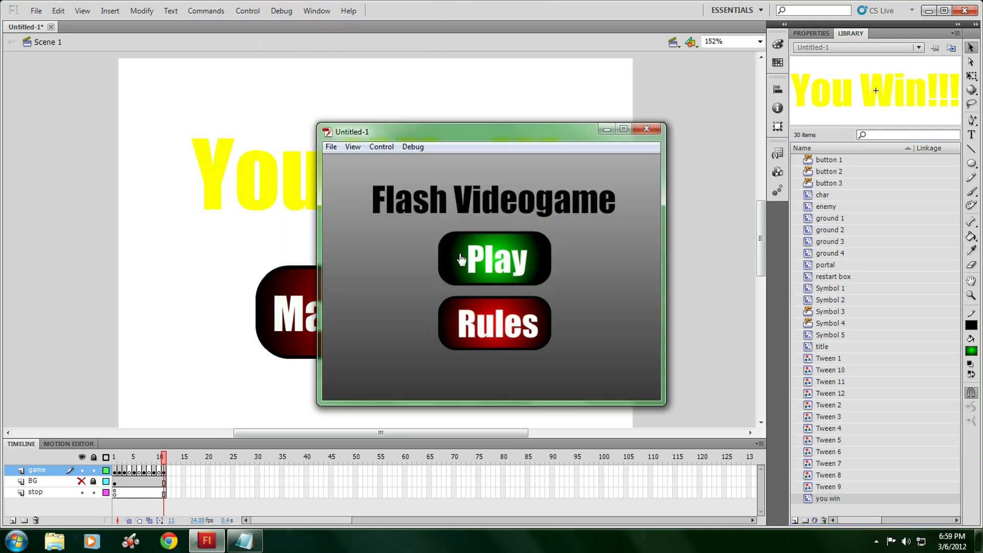
left_click(382, 146)
left_click(406, 177)
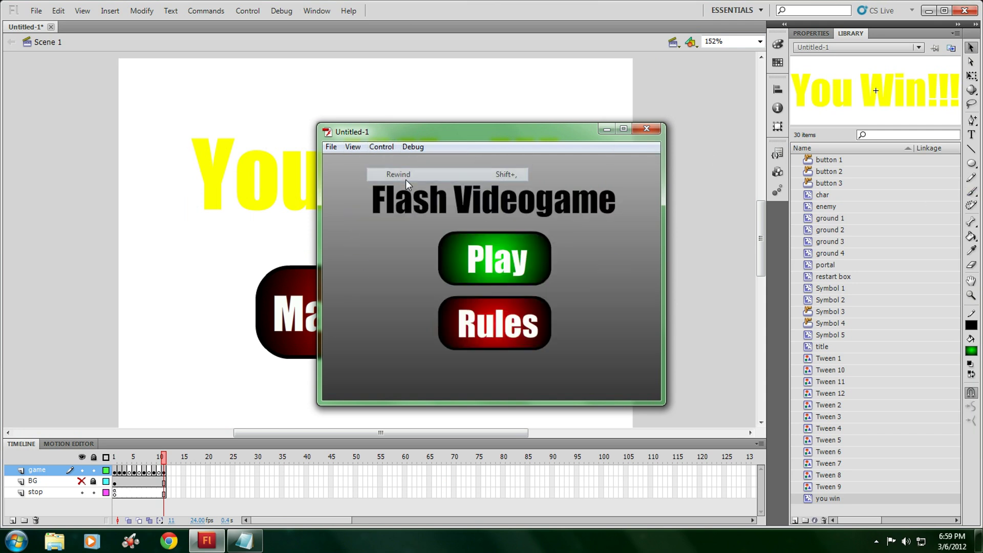
left_click(510, 319)
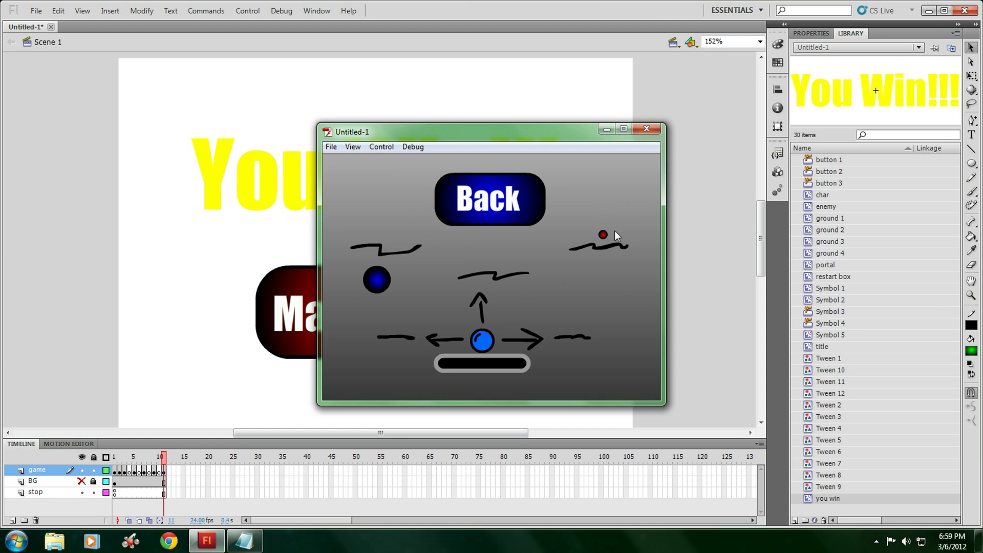
left_click(498, 211)
left_click(489, 253)
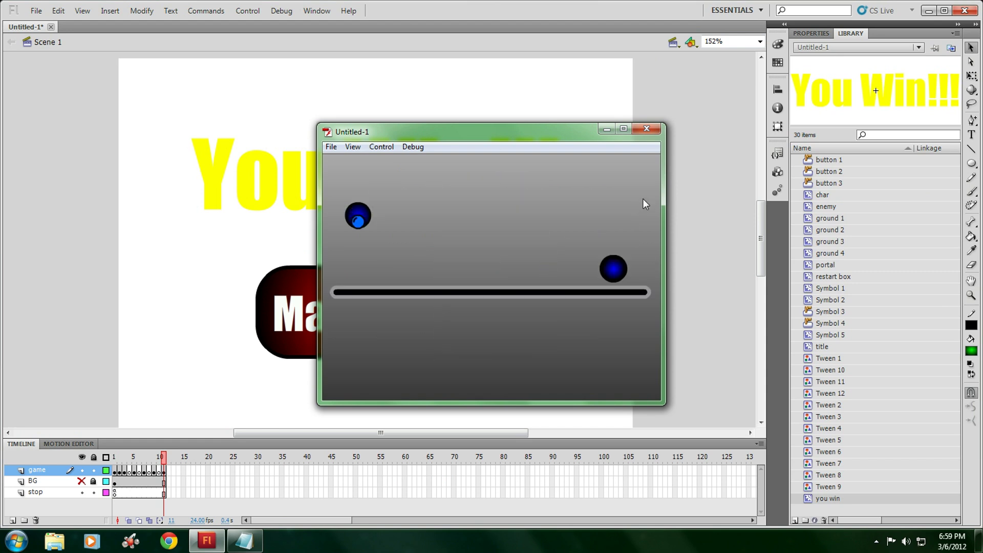
Play through the early levels via the right and top-left portals.
key("Right")
key("Up")
key("Right")
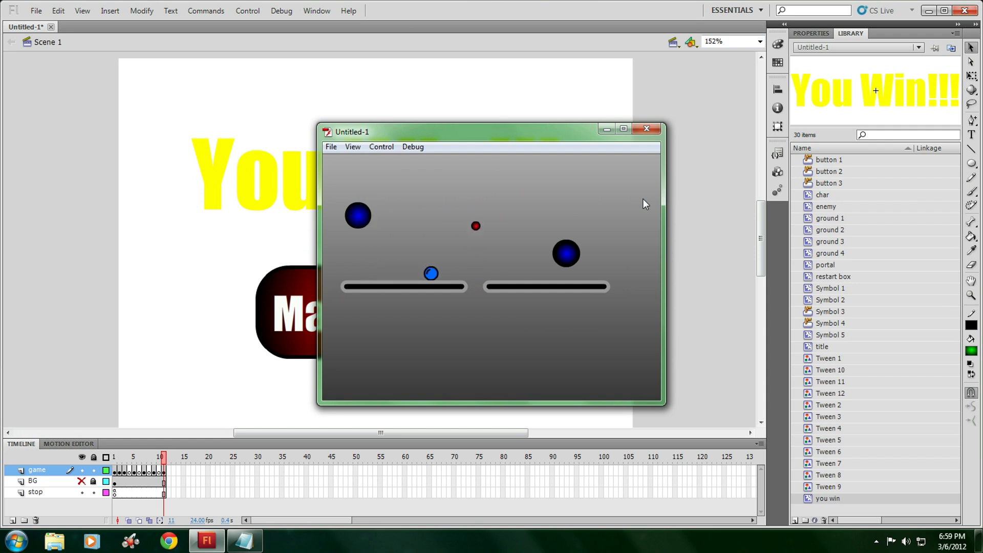
key("Up")
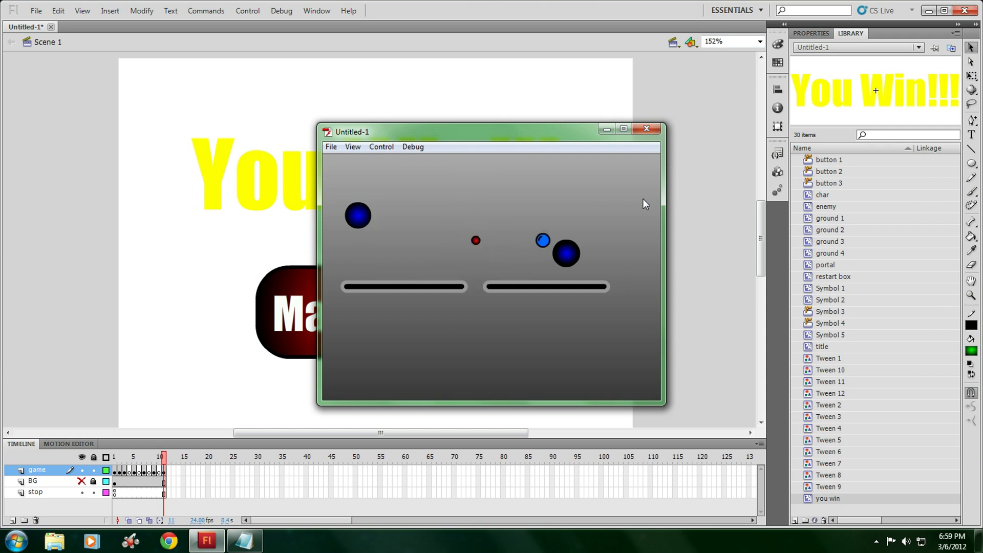
key("Right")
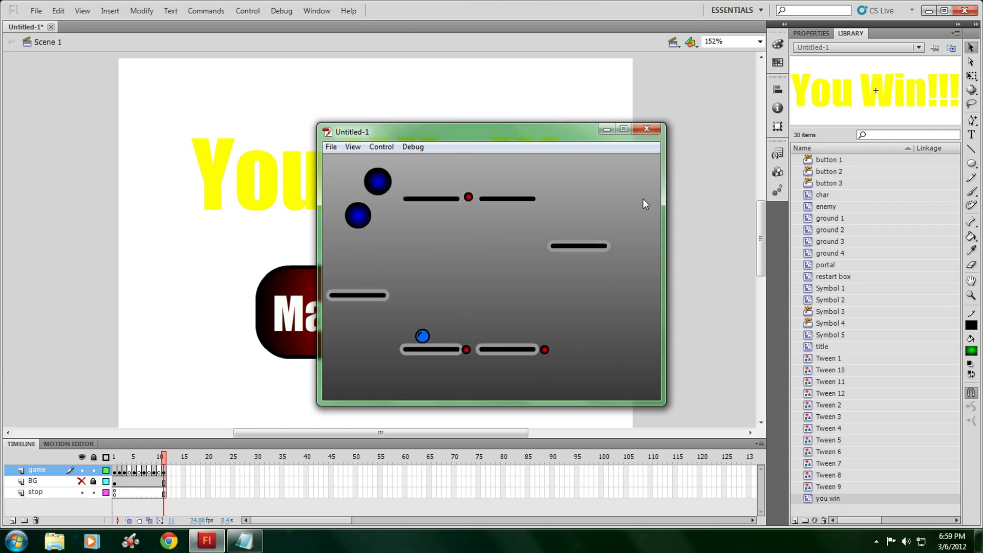
key("Up")
key("Right")
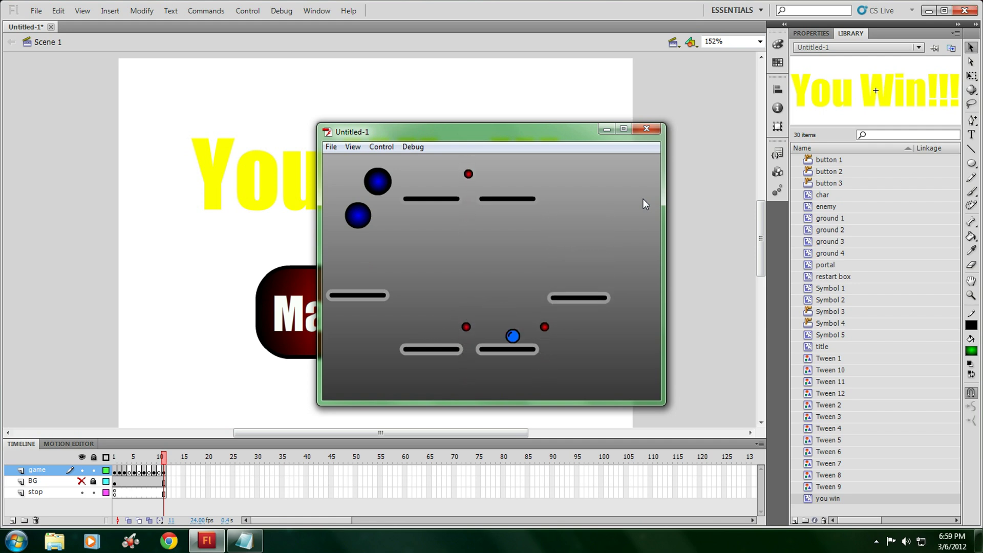
key("Right")
key("Up")
key("Right")
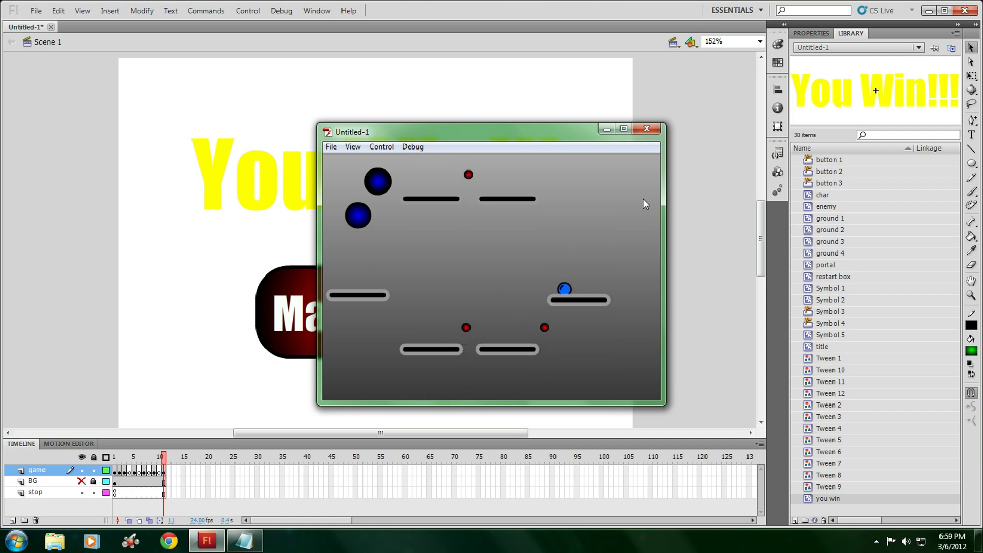
key("Left")
key("Up")
key("Left")
key("Up")
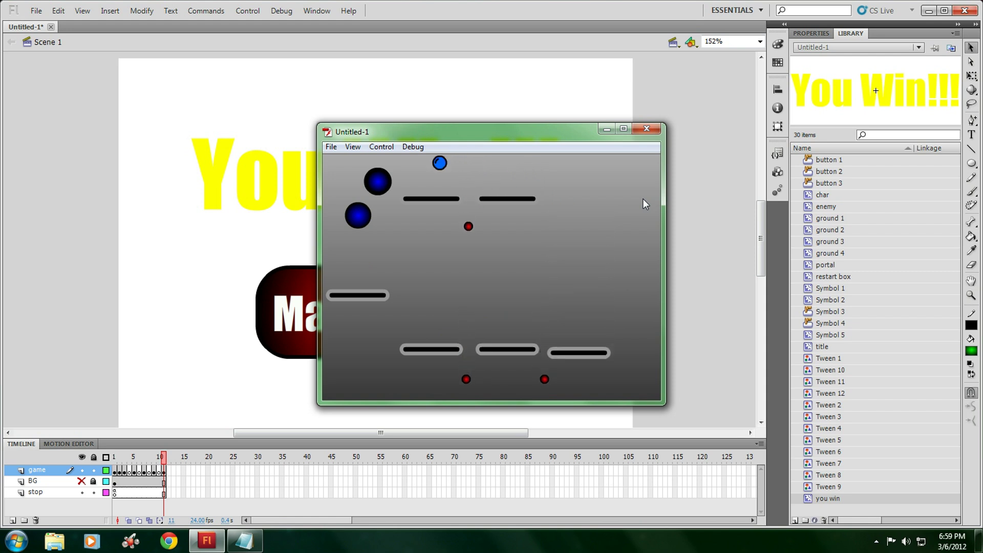
Guide the ball into the final blue portal and return from You Win to the main menu.
key("Right")
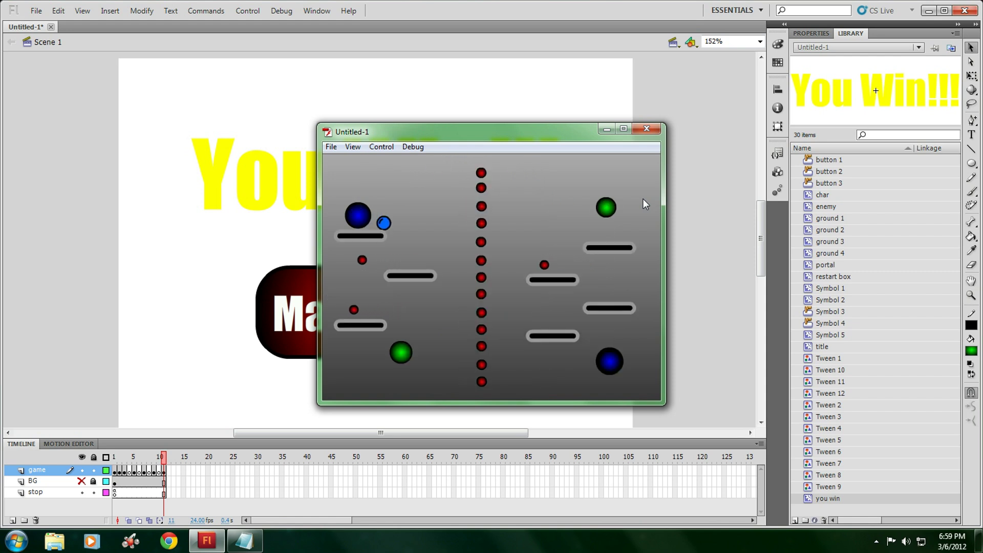
key("Right")
key("Left")
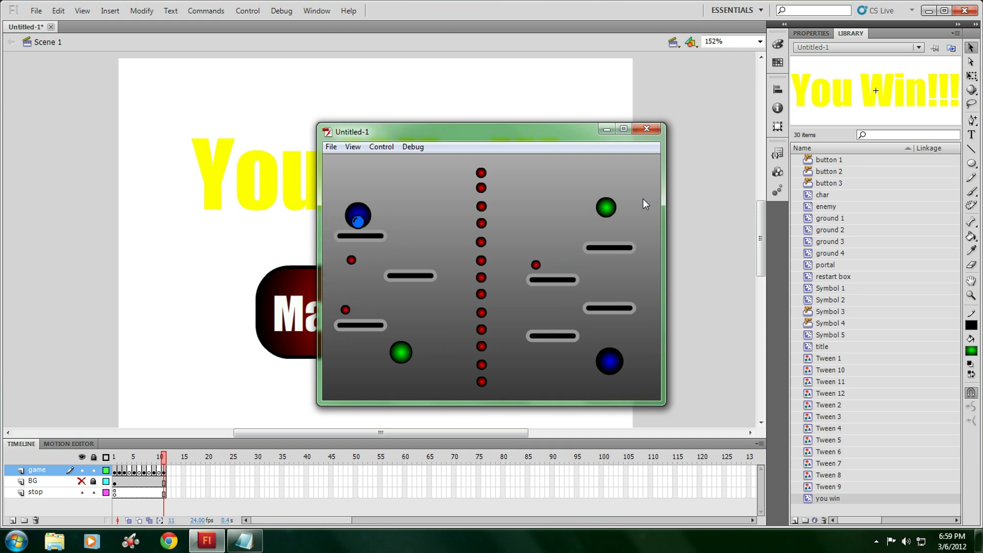
key("Right")
key("Right")
key("Left")
key("Left")
key("Up")
key("Right")
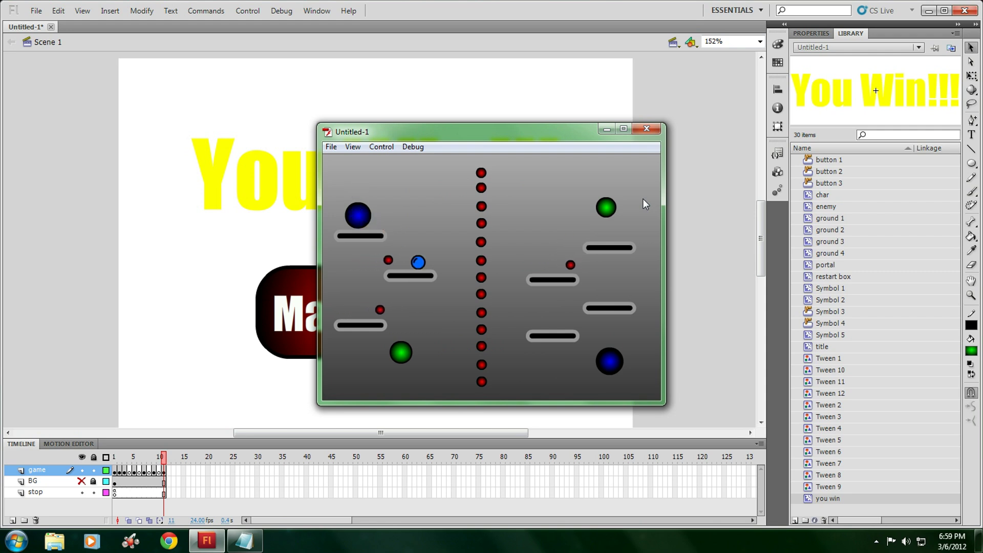
key("Right")
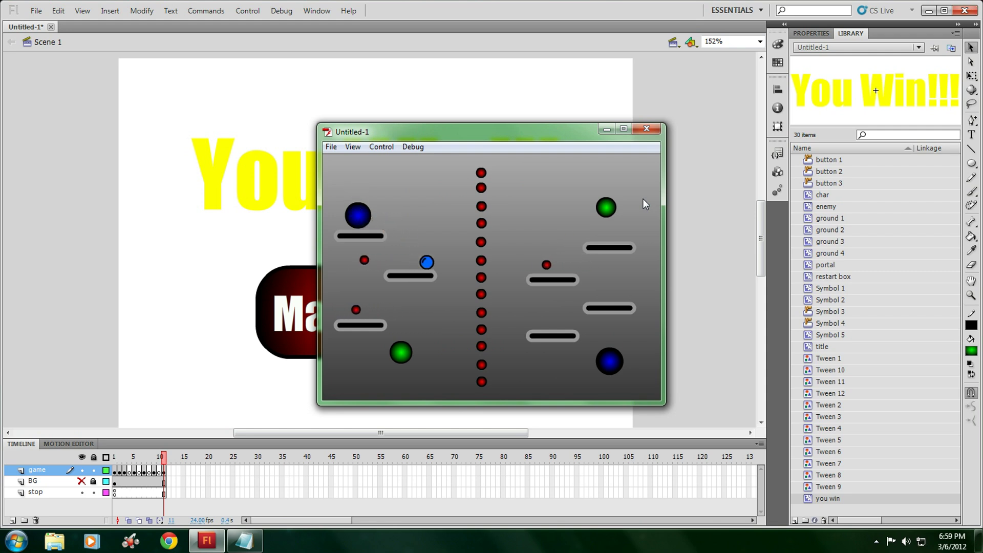
key("Left")
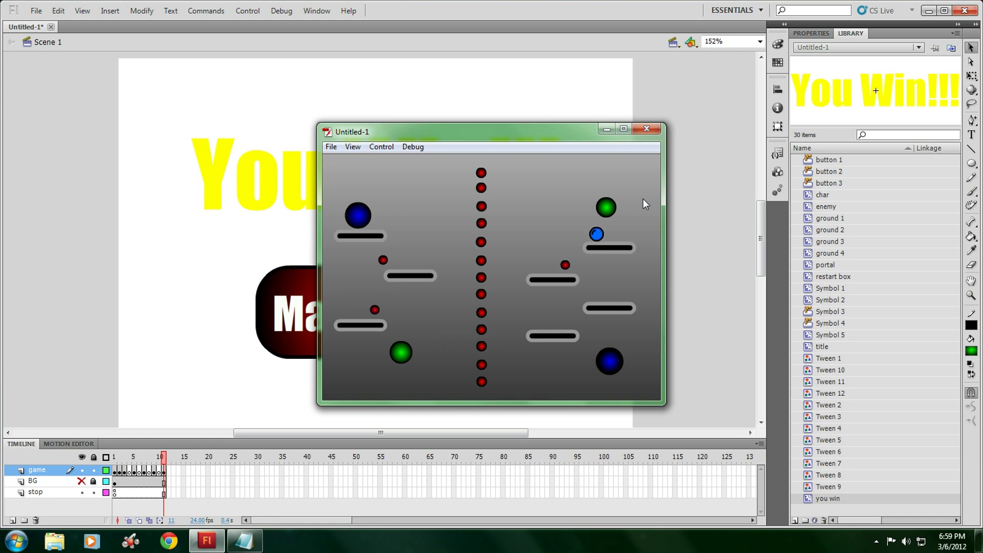
key("Left")
key("Right")
key("Left")
key("Right")
left_click(518, 311)
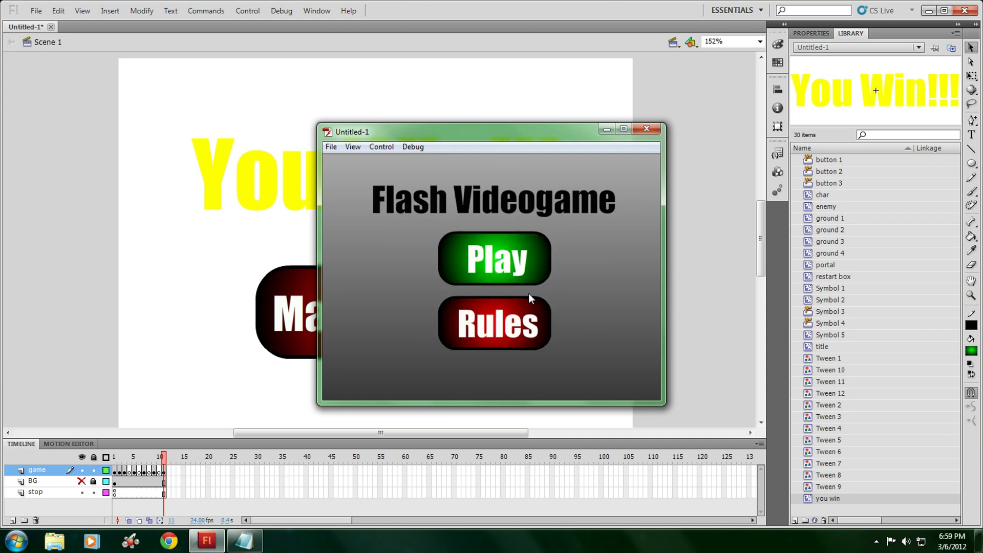
Return to the first level's frame and type a 'level 1' text label above the ground bar.
left_click(648, 129)
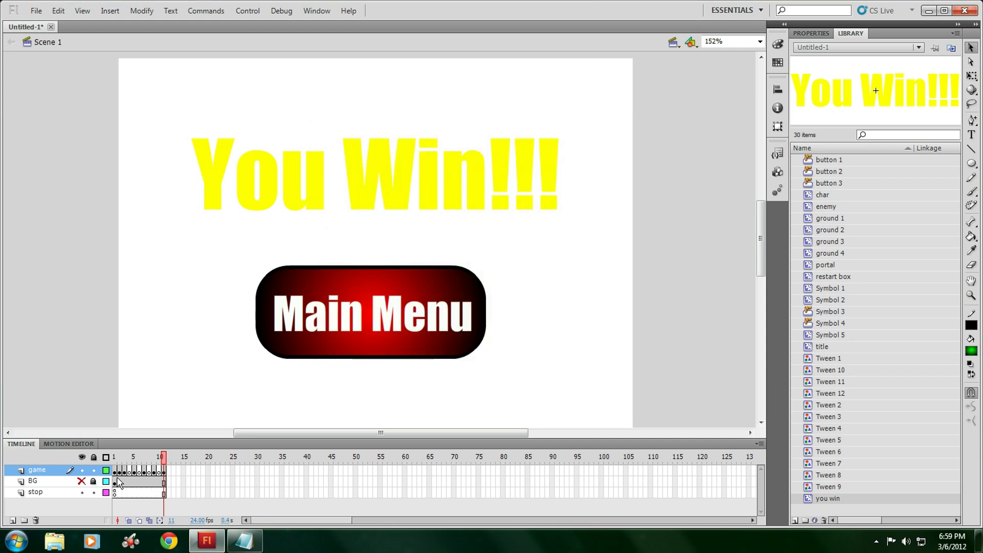
key("shift+comma")
key("period")
key("period")
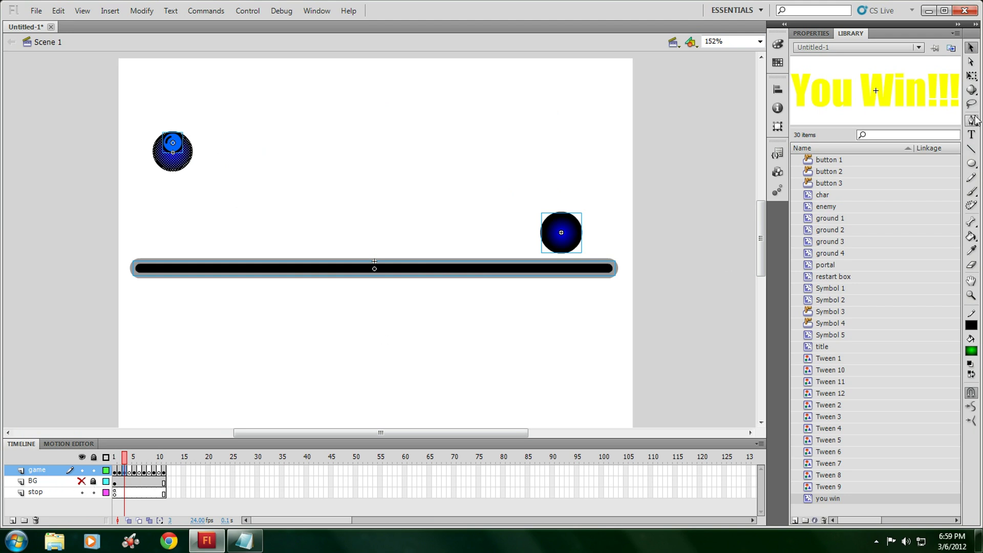
left_click(972, 134)
left_click(444, 192)
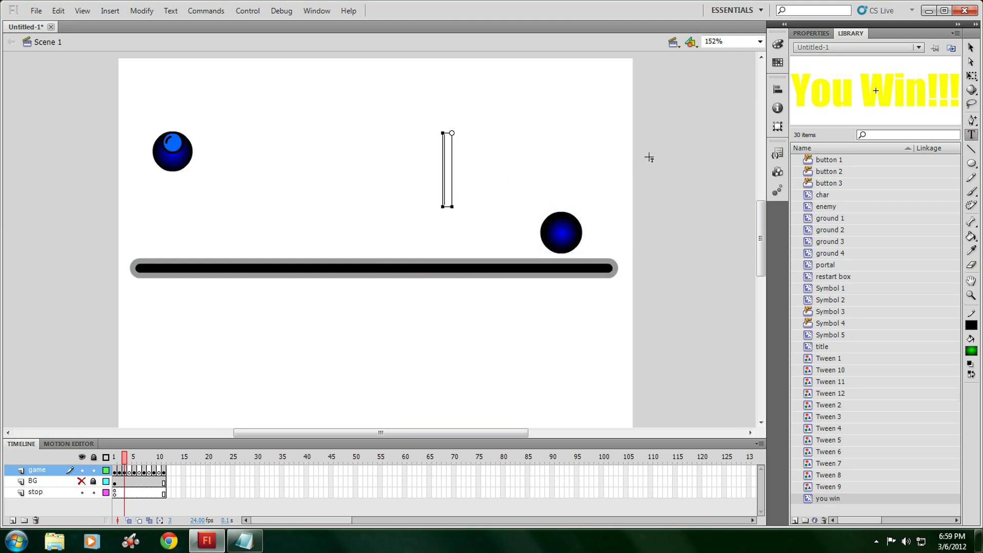
type("levekl")
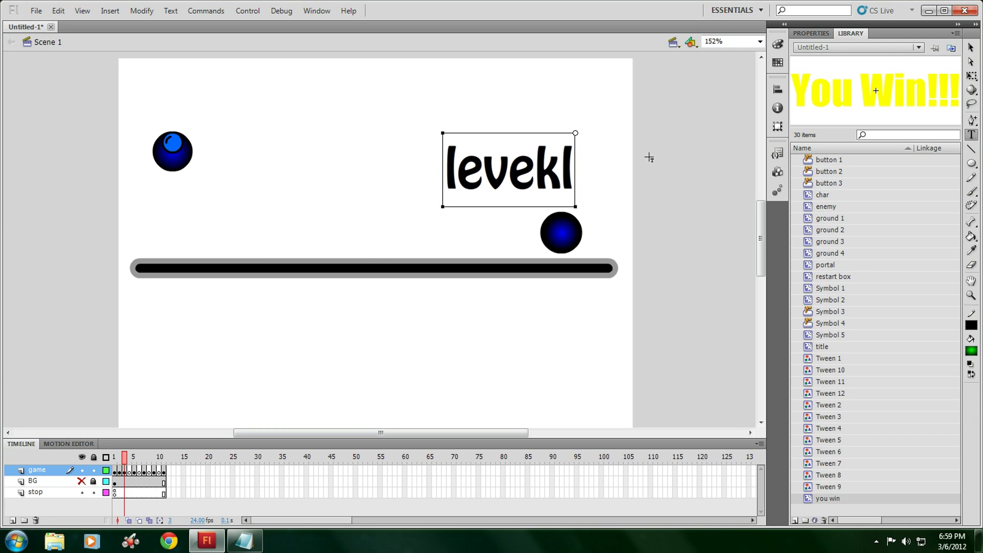
key("BackSpace")
key("BackSpace")
type("l1")
key("BackSpace")
type("1")
Make the 'level 1' label yellow with a 27 pt font size.
left_click_drag(590, 173, 371, 198)
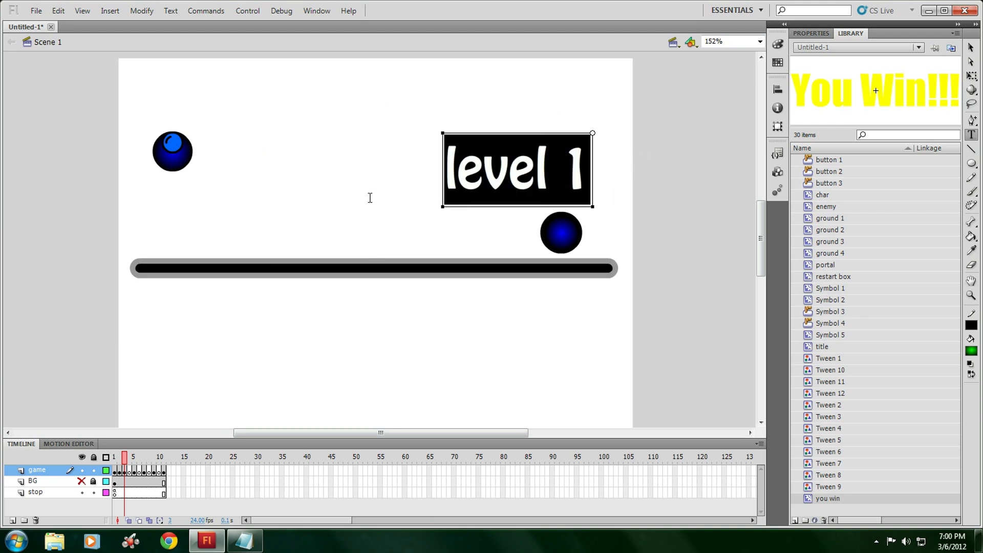
left_click(972, 351)
left_click(801, 457)
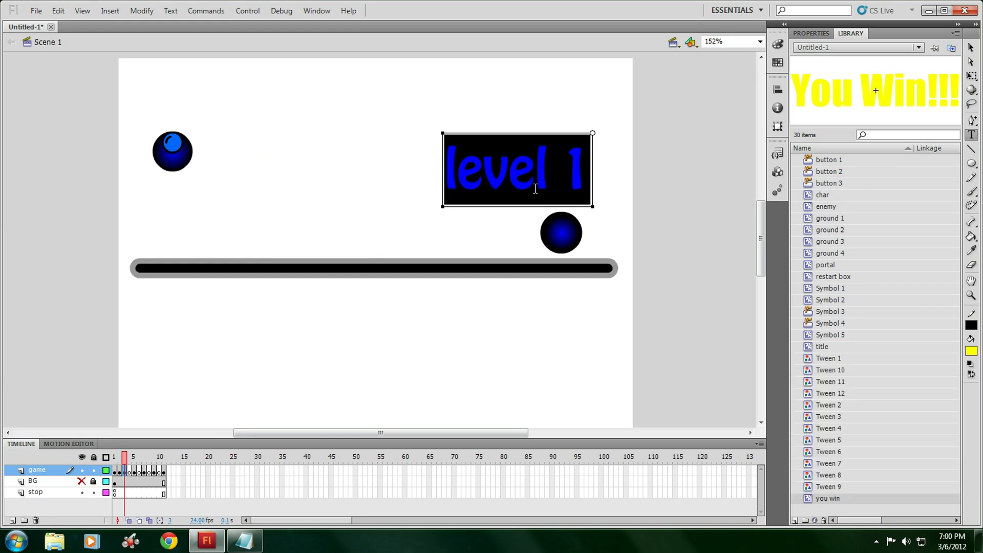
left_click(814, 35)
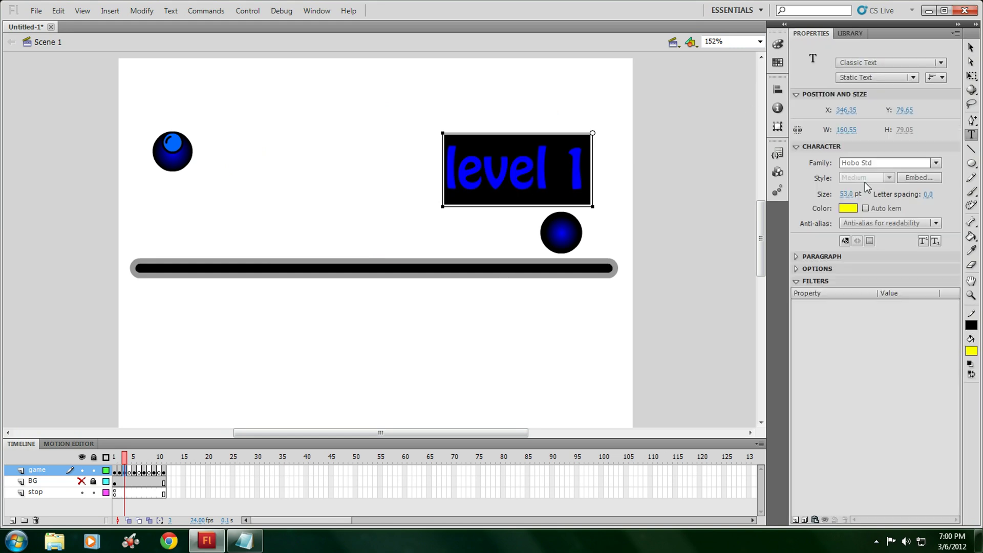
left_click_drag(851, 197, 838, 197)
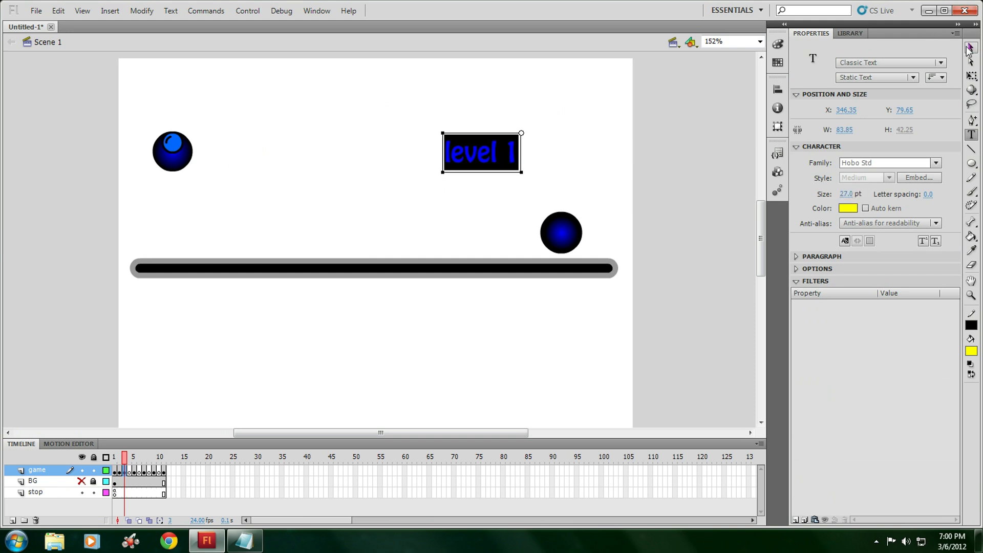
key("Escape")
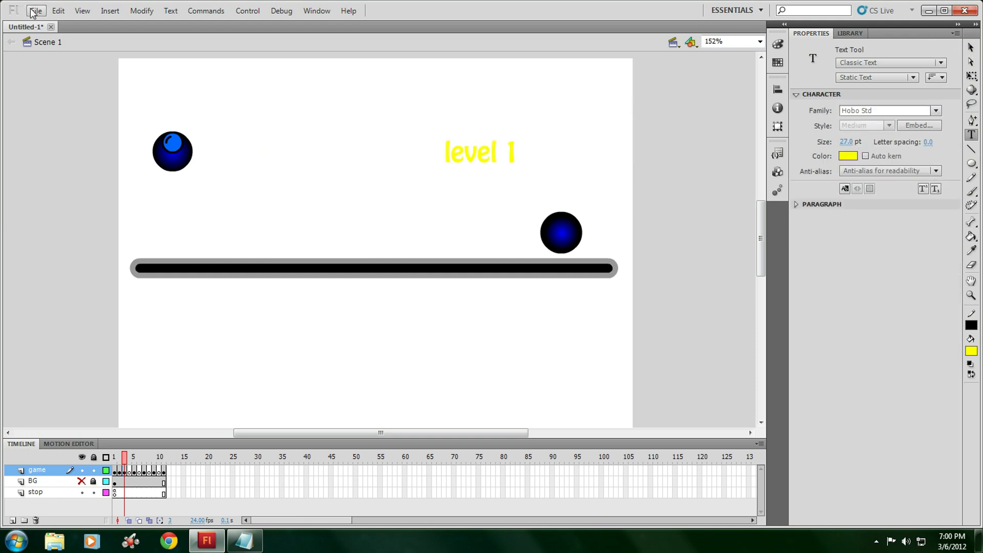
Save the project, then export it as Untitled-1.swf to the Desktop, overwriting the old file.
left_click(33, 12)
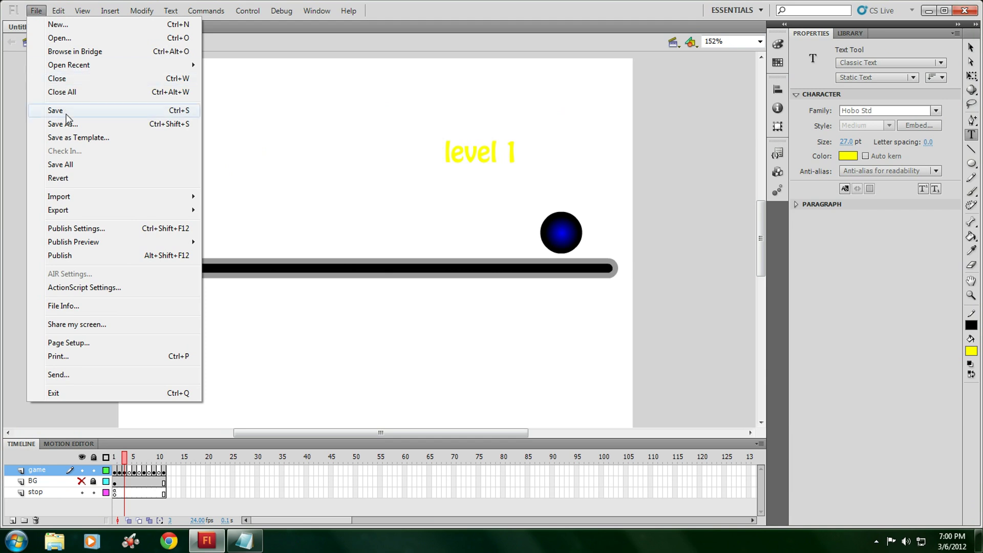
left_click(55, 110)
left_click(36, 11)
mouse_move(59, 210)
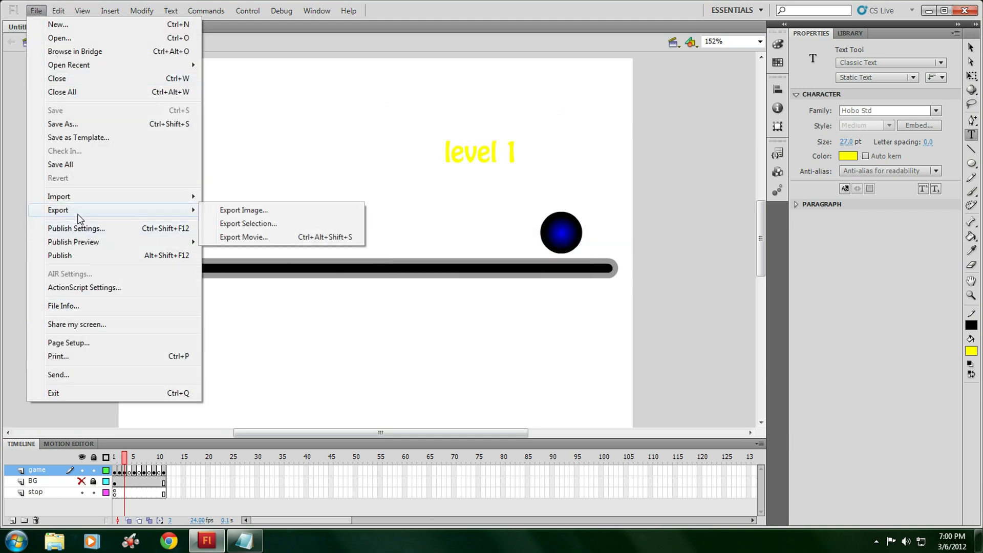
left_click(267, 236)
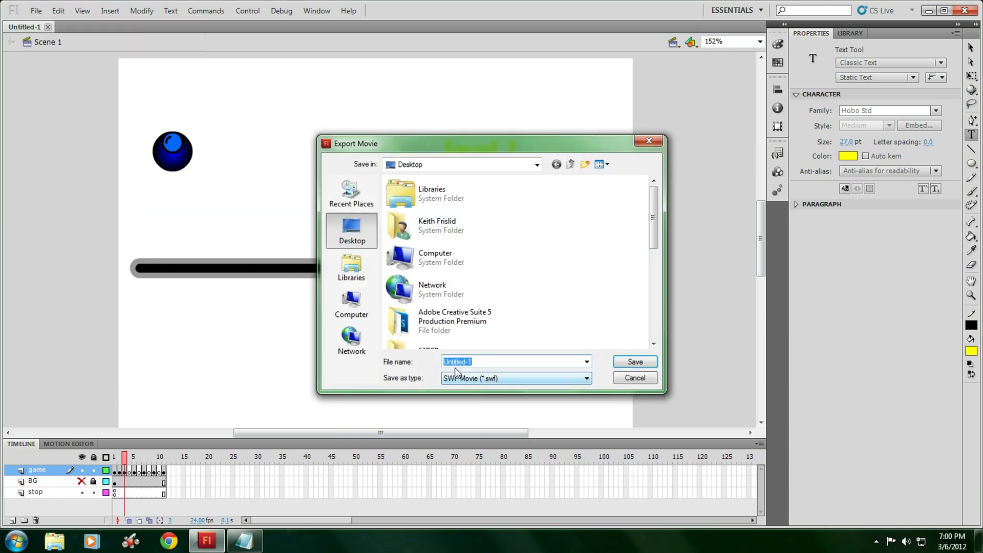
left_click(633, 362)
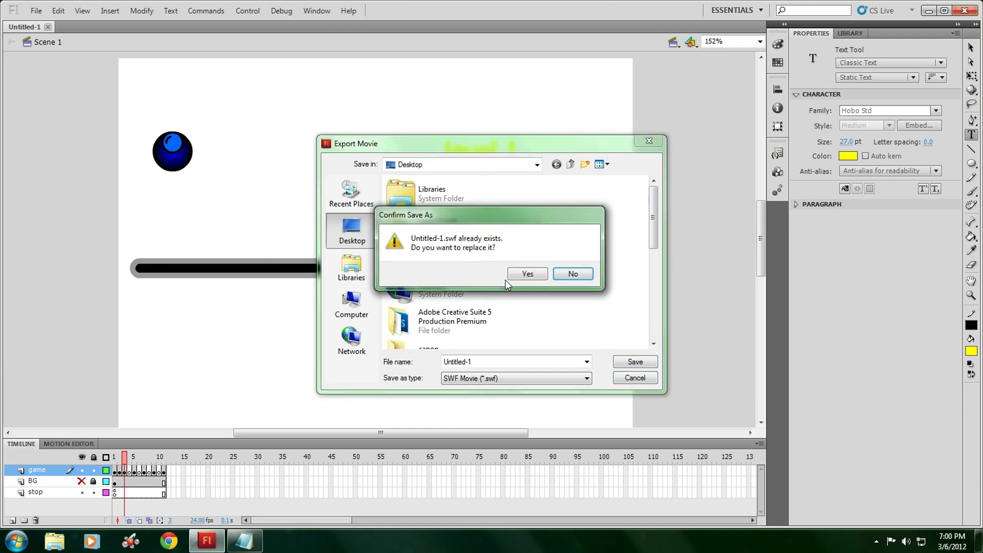
left_click(529, 274)
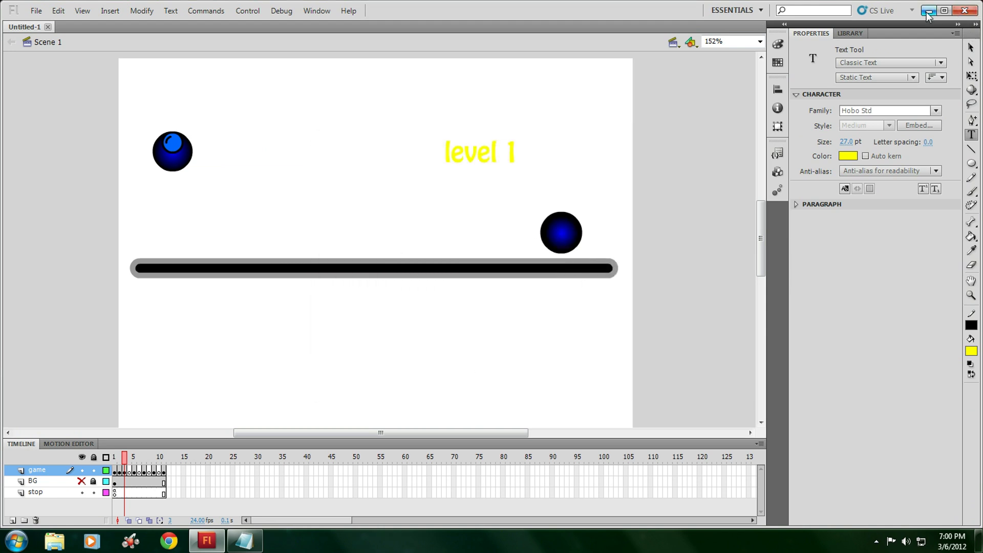
Launch Untitled-1.swf from the desktop in a maximized Flash Player and start the game.
left_click(928, 11)
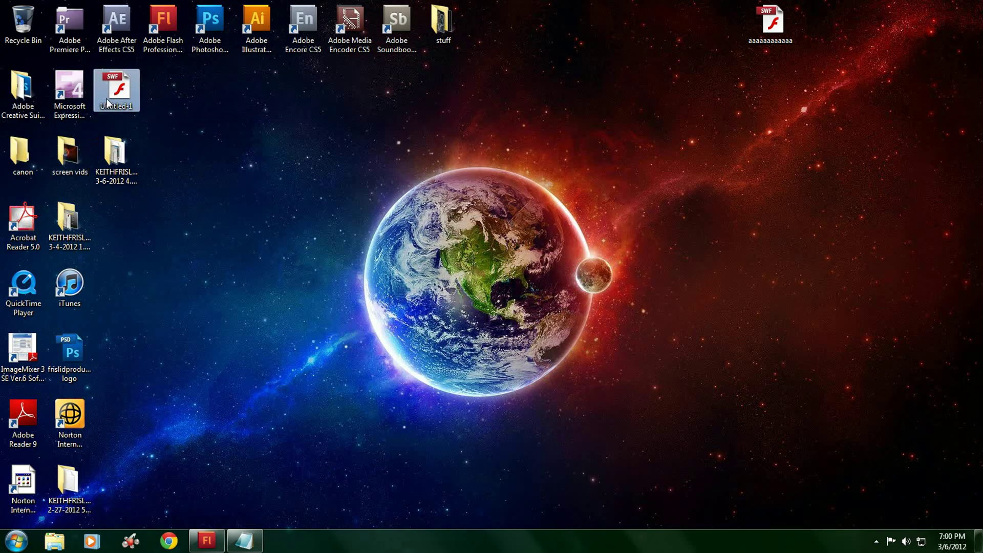
double_click(106, 98)
left_click(430, 129)
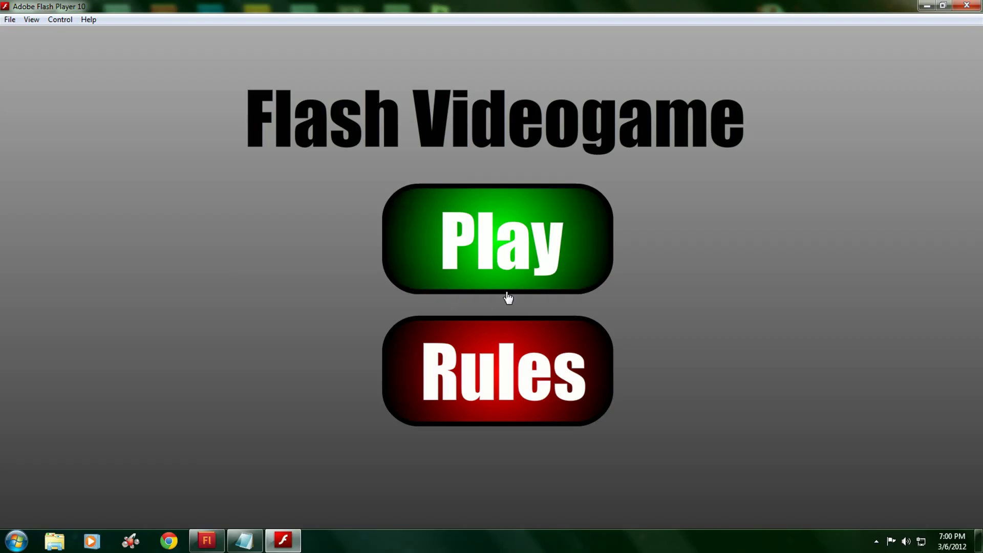
left_click(500, 256)
Use the arrow keys to roll and jump the ball through level 1 onto the lower bar.
key("Right")
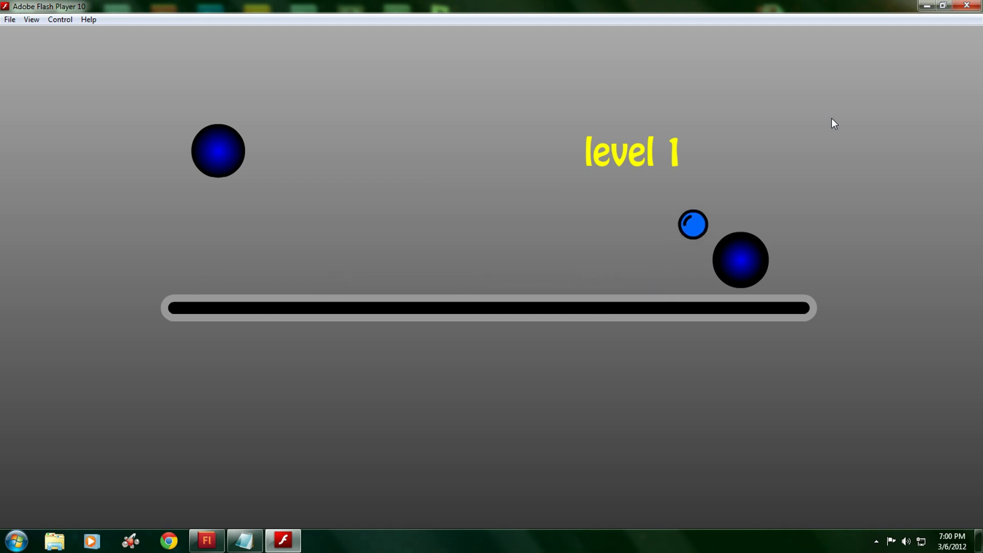
key("Left")
key("Right")
key("Up")
key("Right")
key("Up")
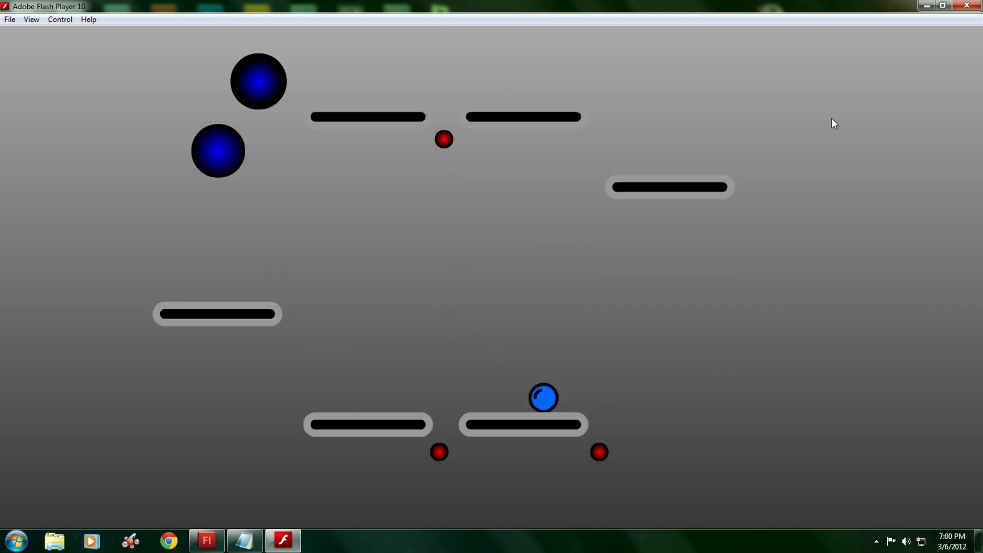
key("Left")
key("Right")
Ride the moving platform up and steer the ball left toward the upper-left portal.
key("Up")
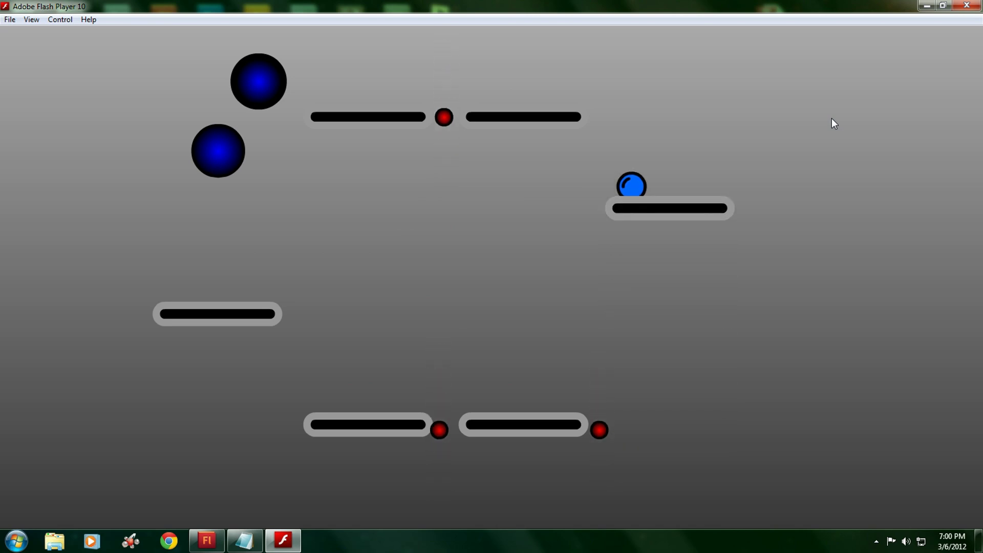
key("Up")
key("Left")
key("Right")
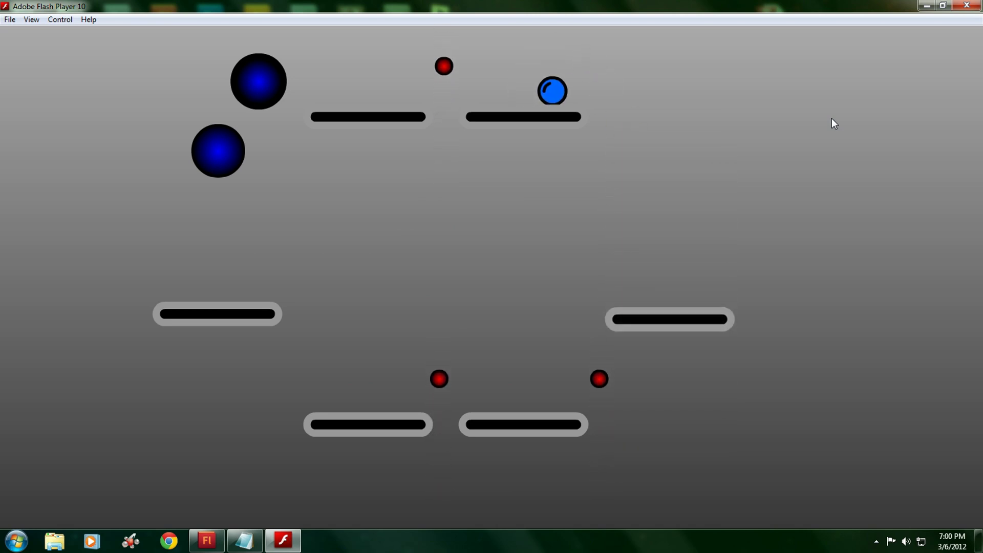
key("Up")
key("Left")
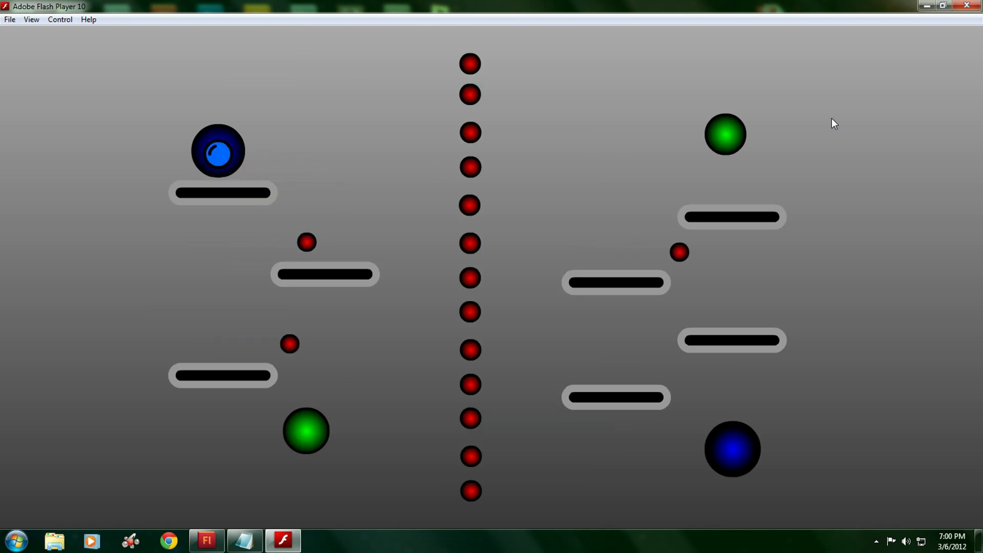
key("Right")
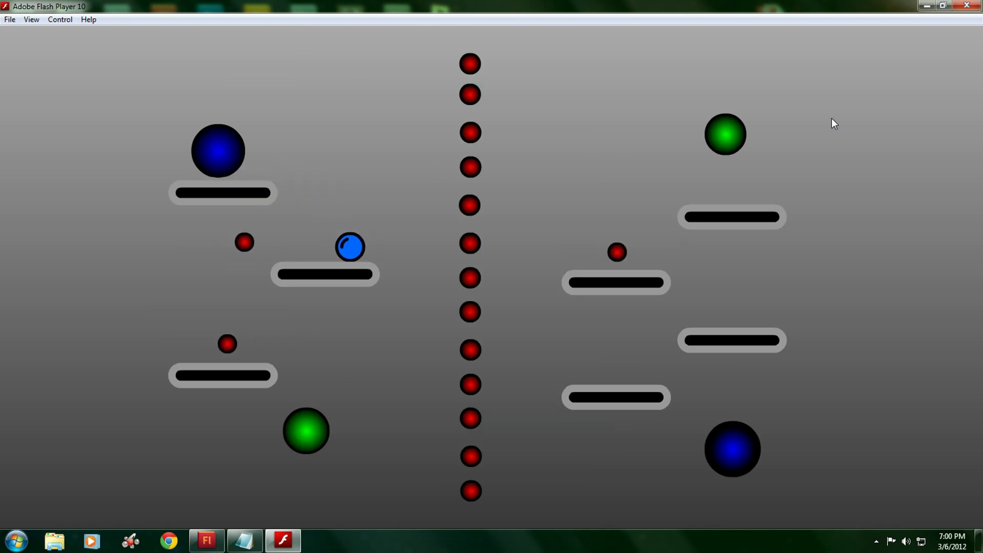
key("Left")
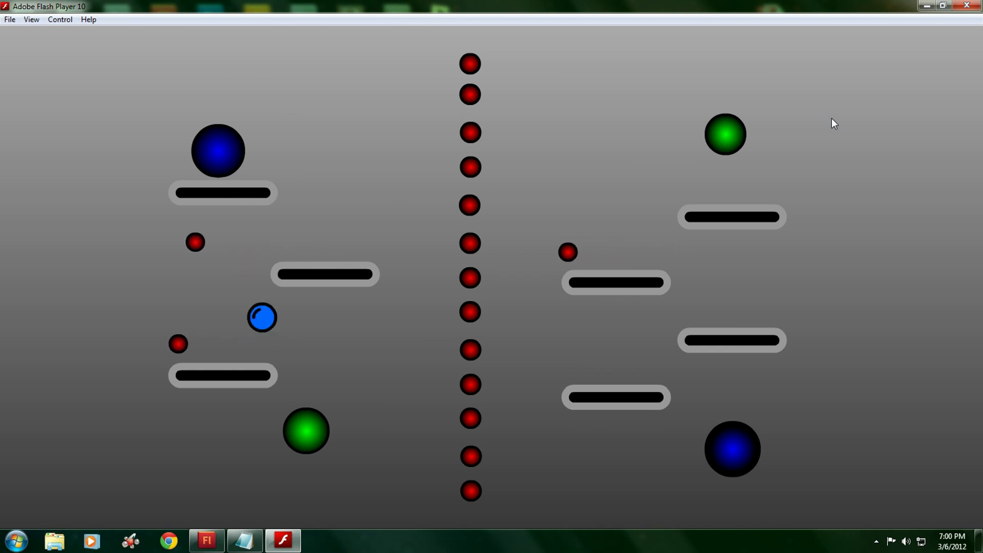